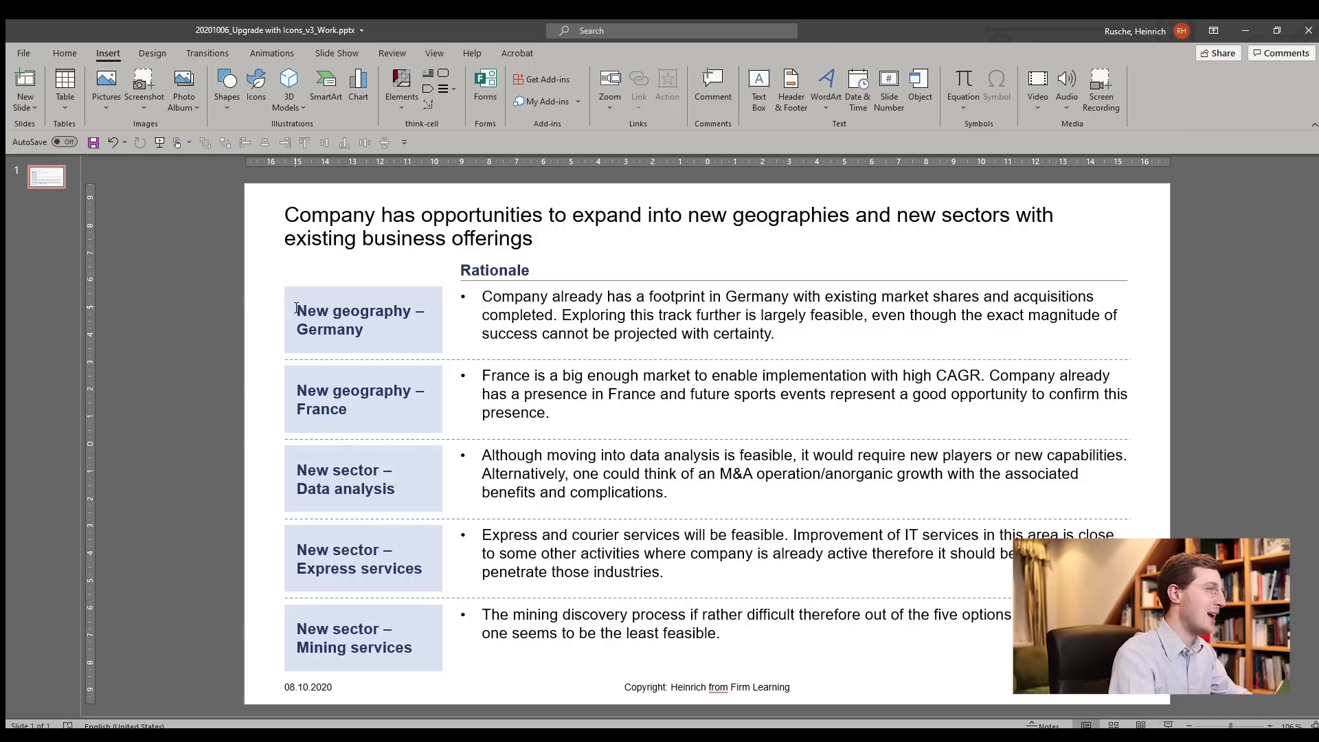
- Select and inspect the five label boxes, their wording and the rationale bullet text
left_click_drag(259, 275, 474, 683)
left_click(269, 332)
left_click_drag(297, 311, 405, 307)
left_click_drag(302, 469, 397, 470)
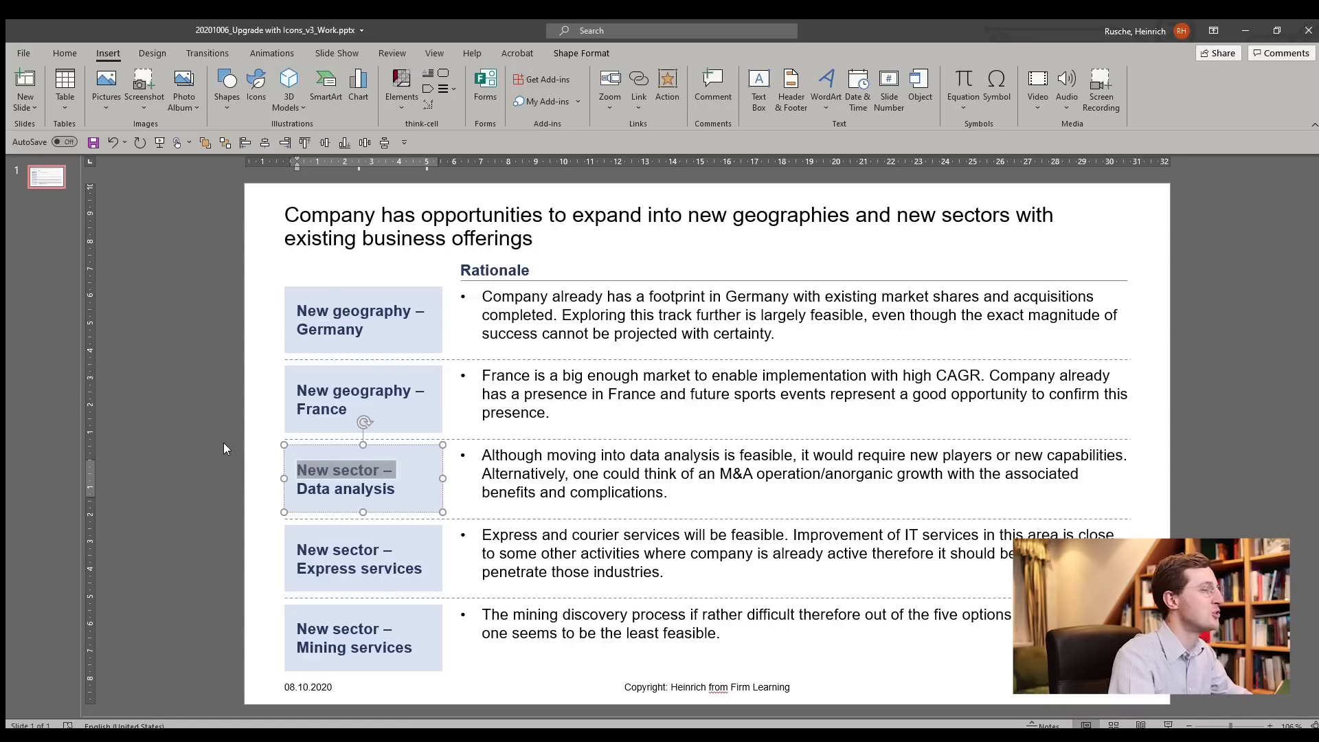
left_click(249, 427)
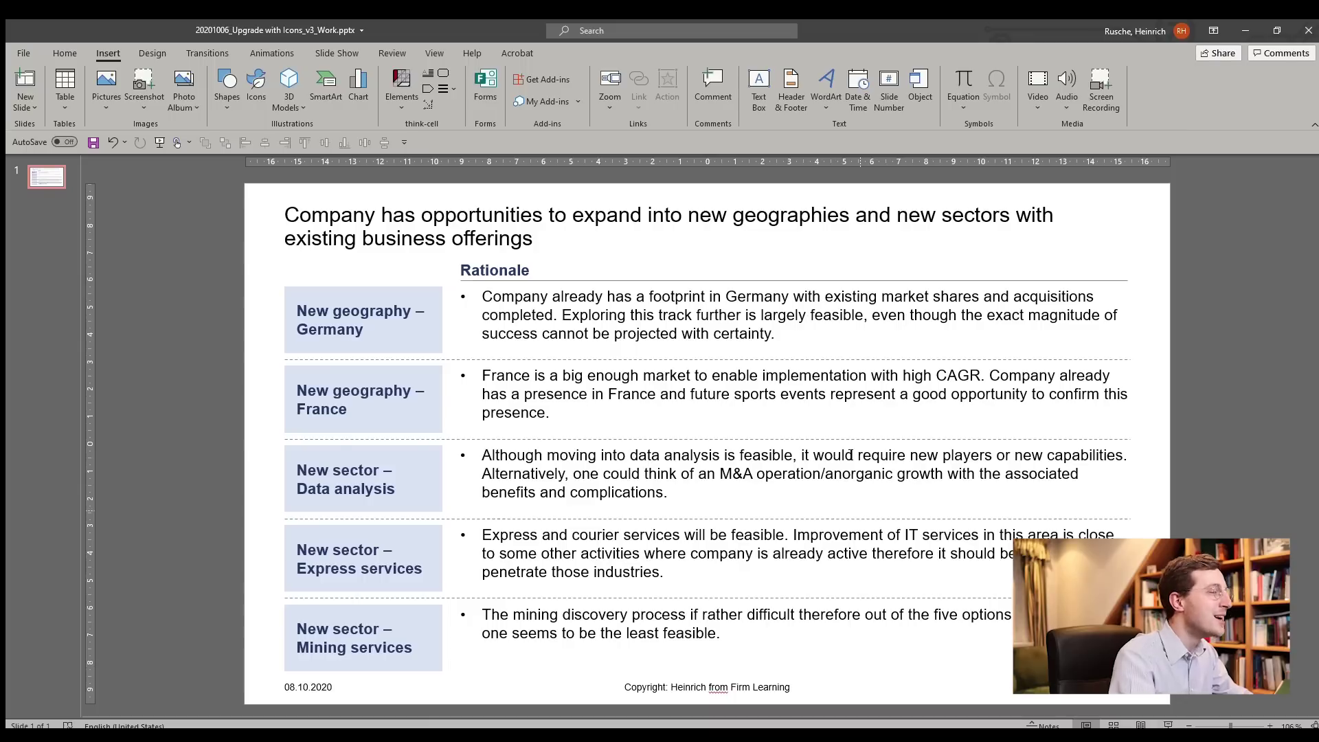
left_click_drag(1195, 694, 414, 245)
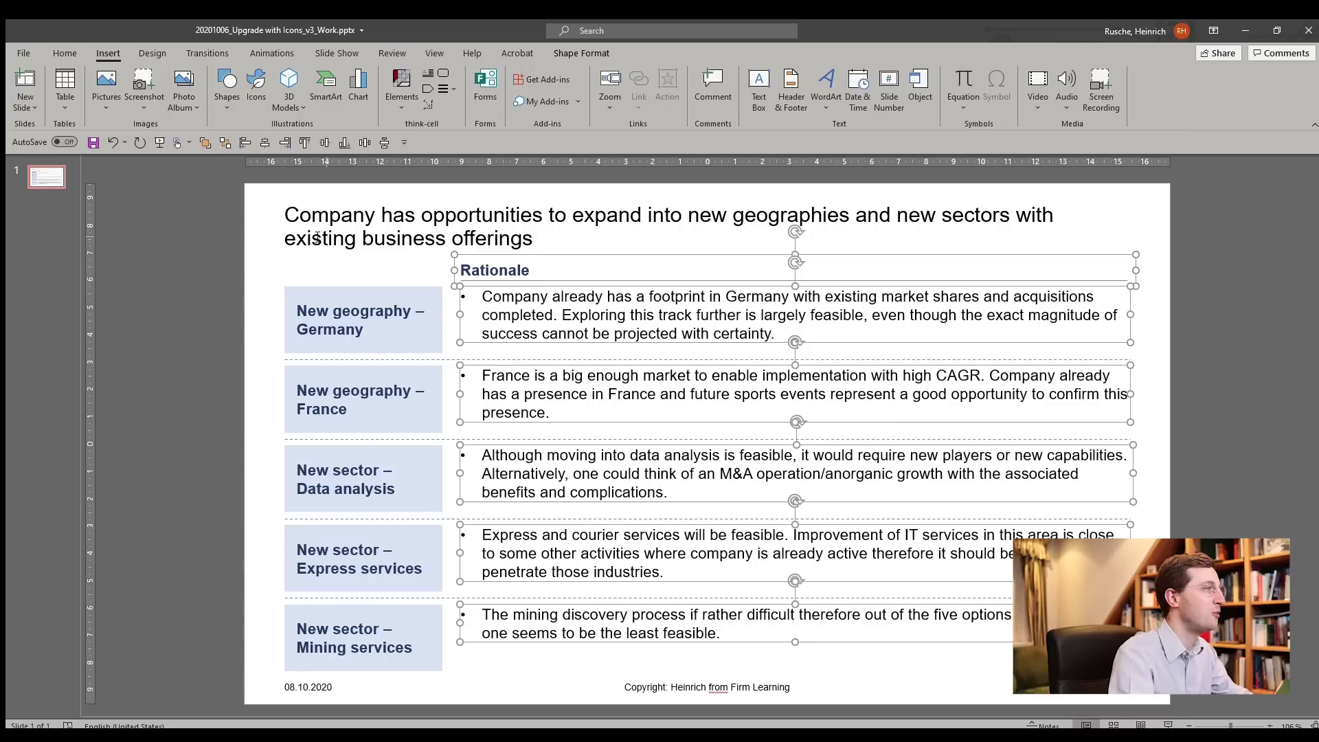
left_click(248, 254)
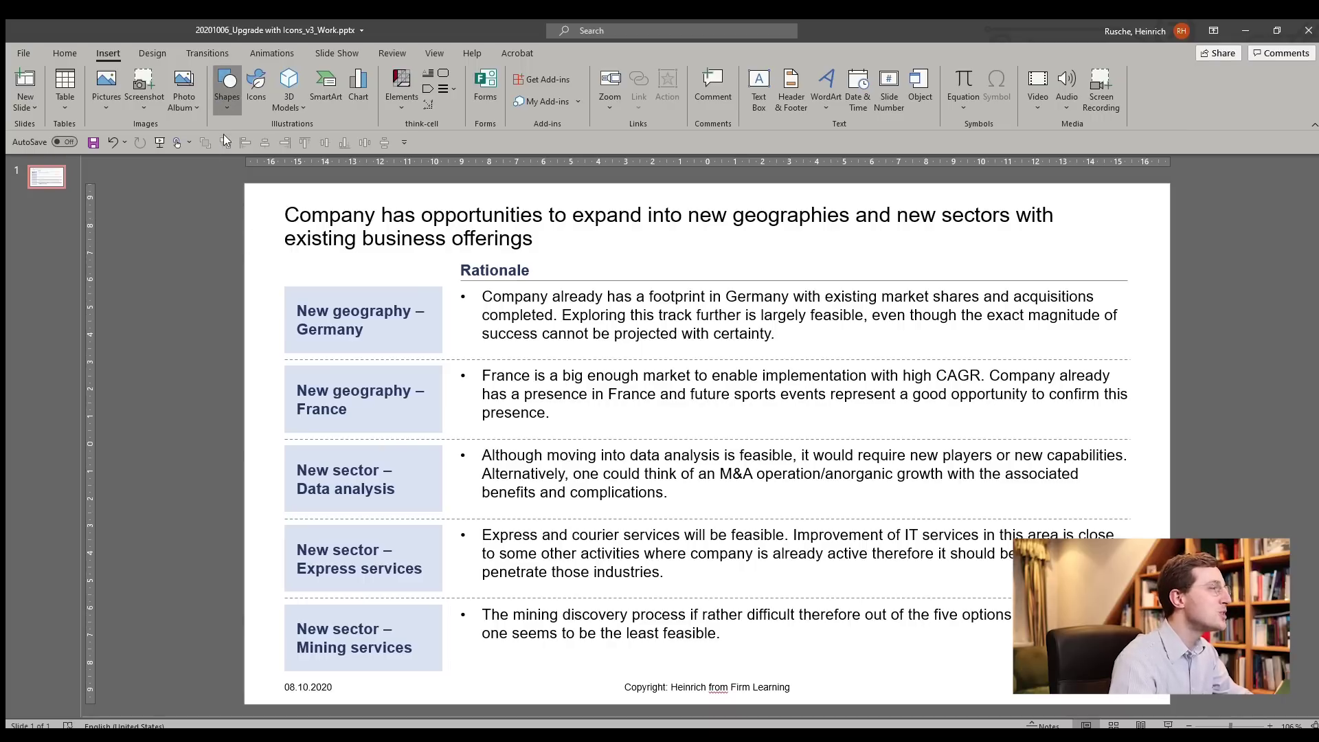
- Draw a small blue circle beside Germany, duplicate it down, and middle-align it with Mining services
mouse_move(261, 302)
left_mouse_down()
mouse_move(310, 361)
mouse_move(321, 589)
mouse_move(271, 642)
left_mouse_up()
key("ctrl+d")
key("ctrl+d")
key("ctrl+d")
left_click(351, 629, "shift")
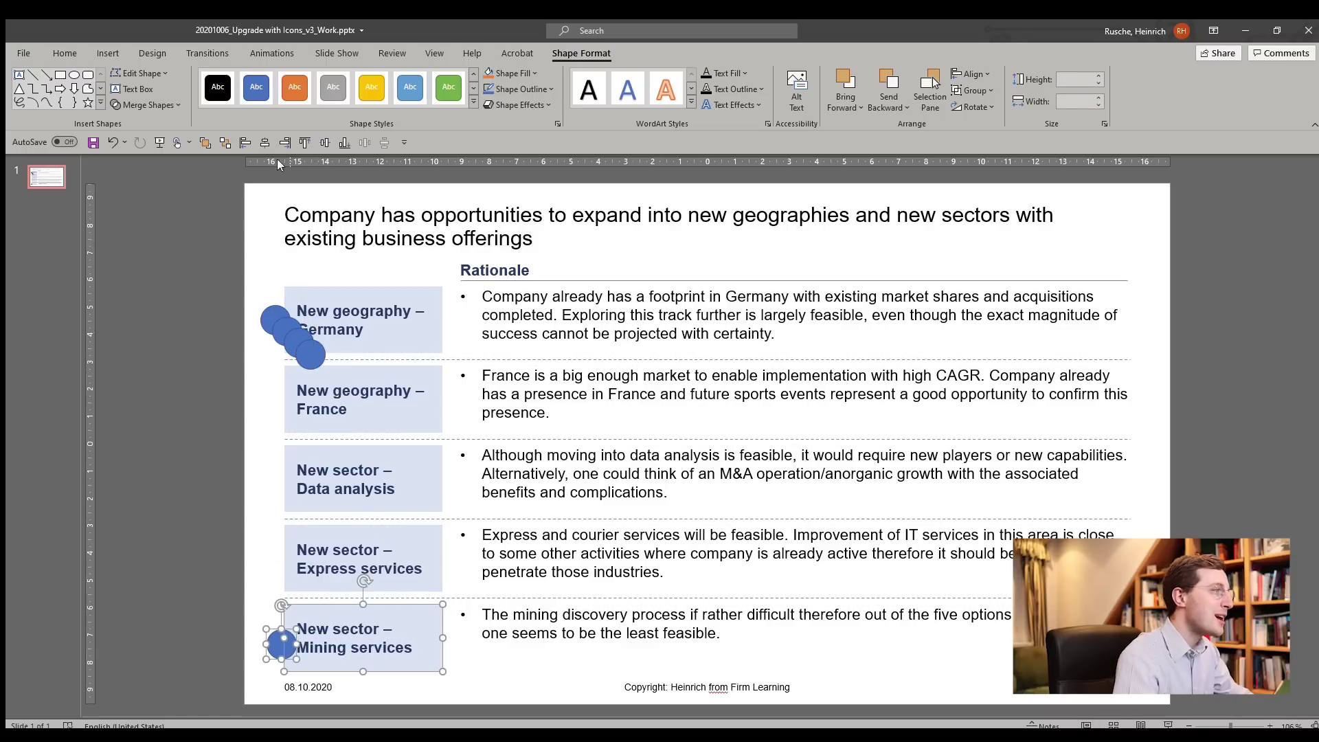
left_click(325, 142)
left_click(272, 527)
- Align the five circles' left edges and distribute them vertically, one per row
left_click_drag(245, 288, 337, 680)
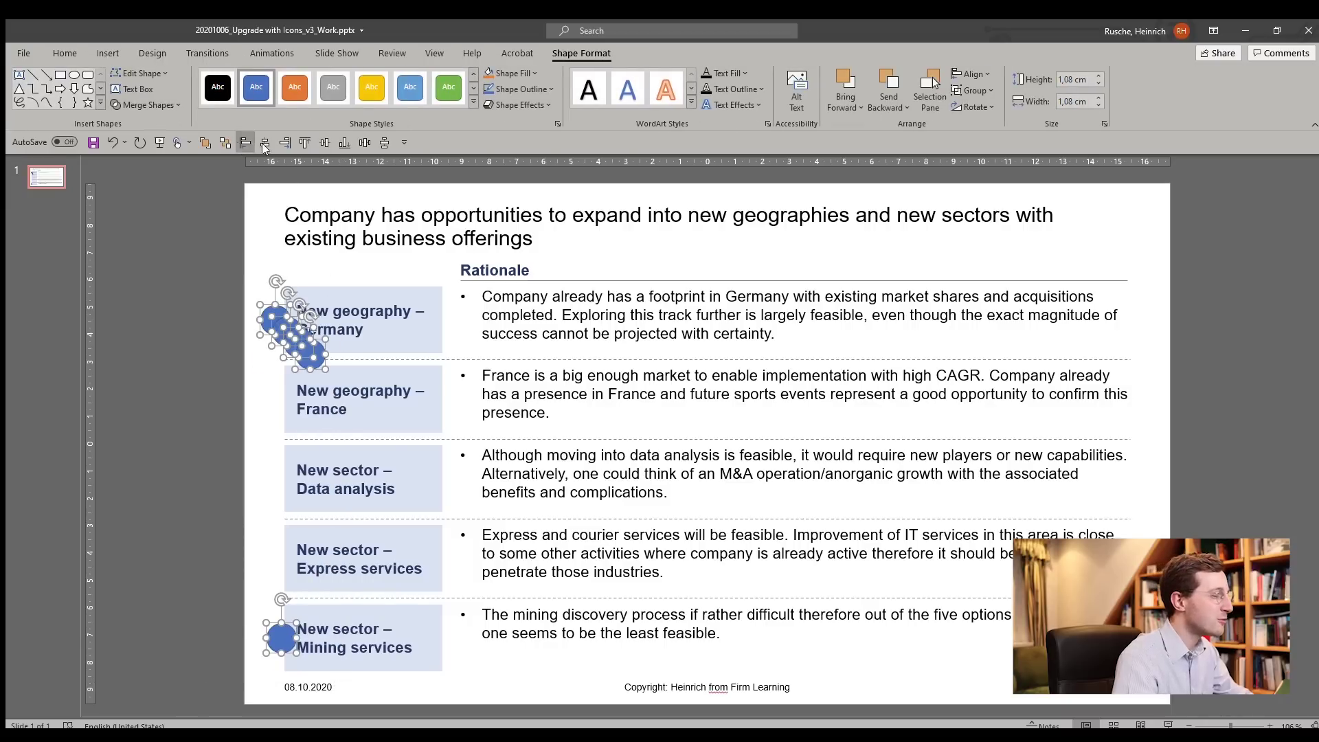
left_click(245, 142)
left_click(384, 142)
left_click(177, 423)
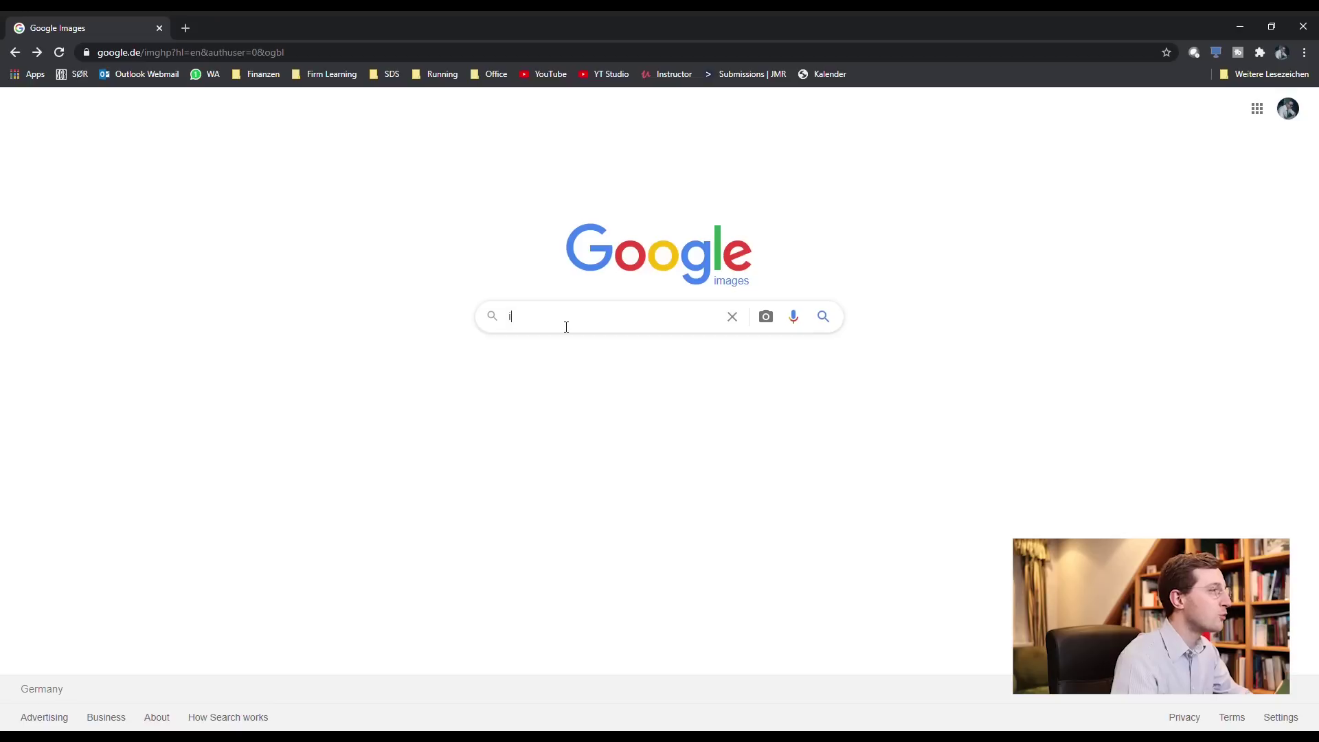
- Search Google Images for 'icons powerpoint' and scroll through the results
type("cons powerpoint")
key("Return")
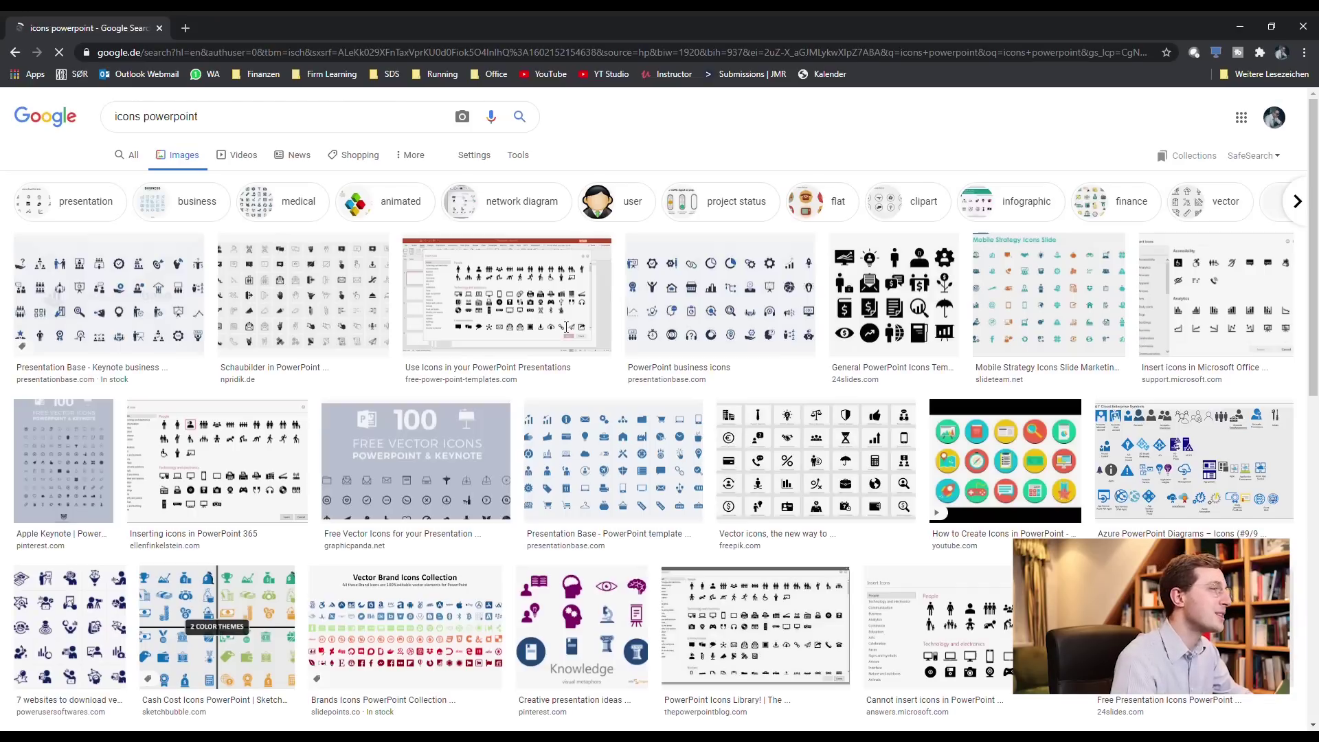
scroll(571, 344, "down", 8)
scroll(586, 477, "down", 7)
scroll(588, 502, "up", 15)
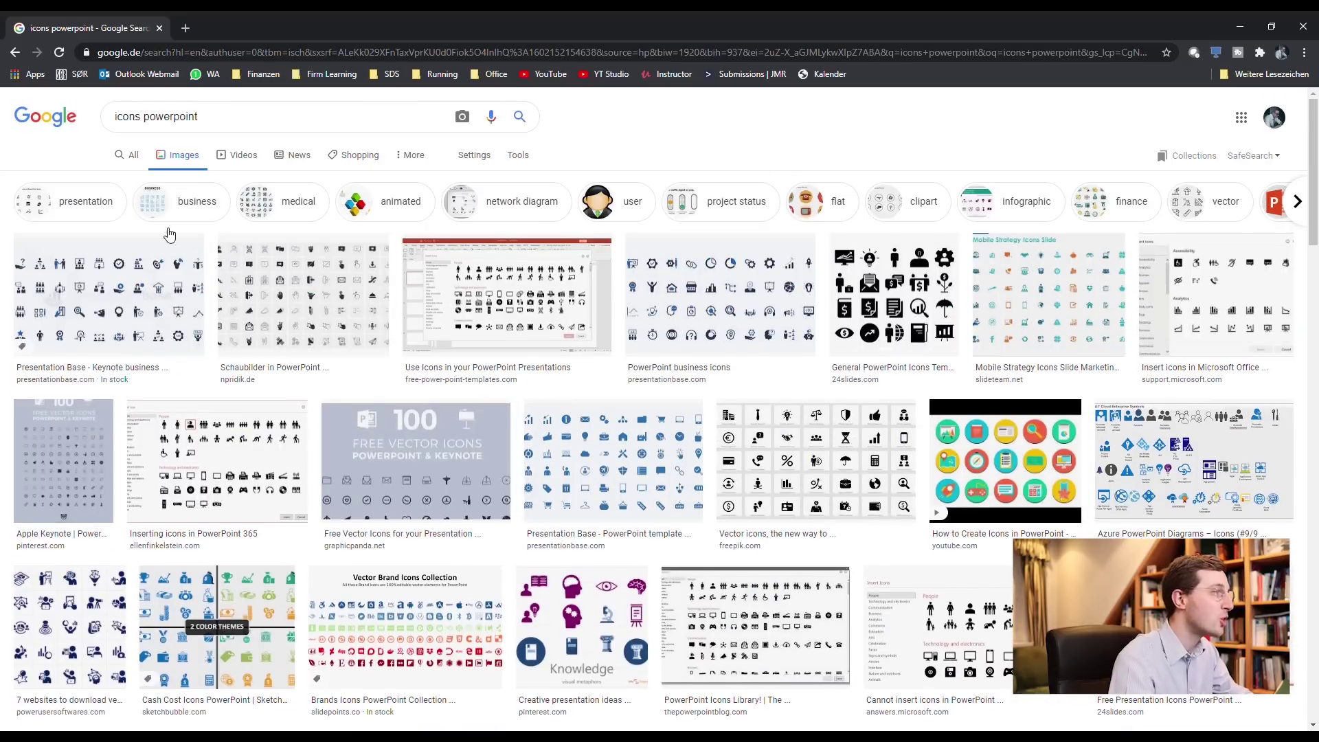
scroll(316, 629, "down", 4)
scroll(493, 627, "up", 4)
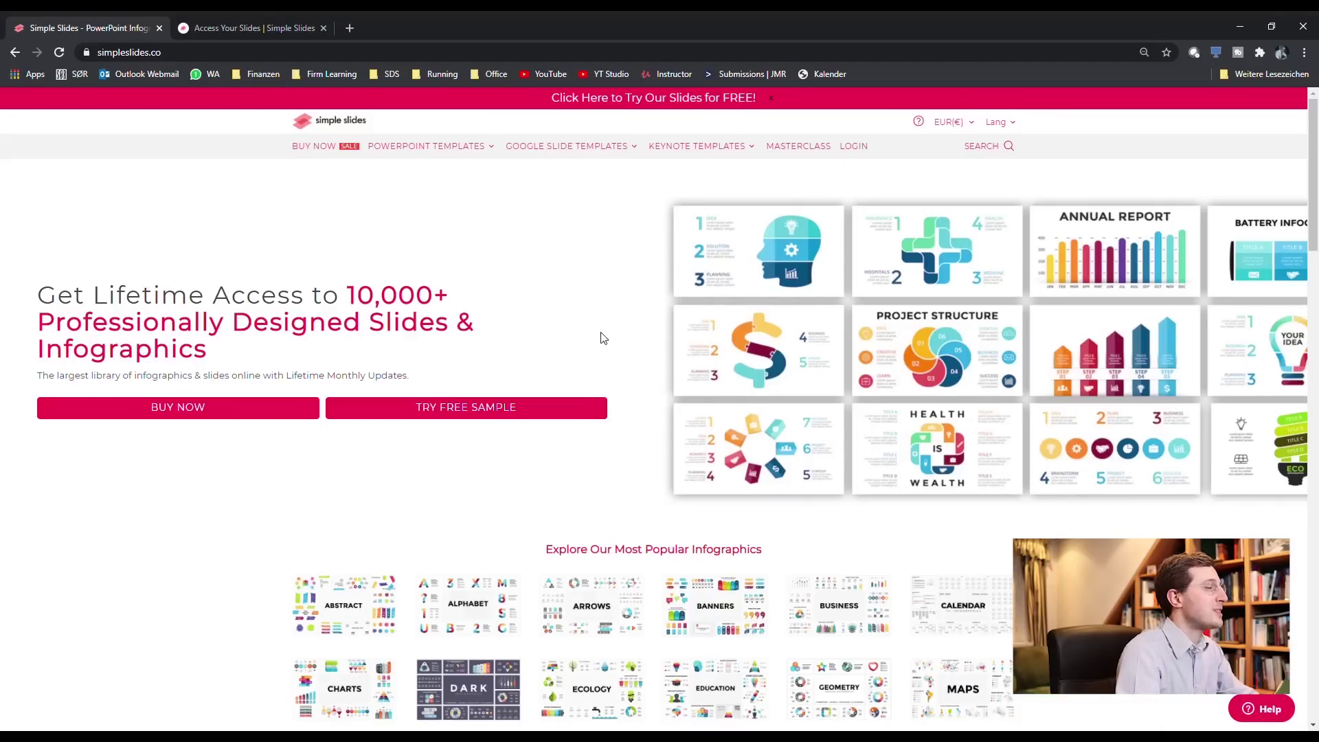
- Zoom in on the Simple Slides homepage and check the 10,000+ slides headline
mouse_move(378, 146)
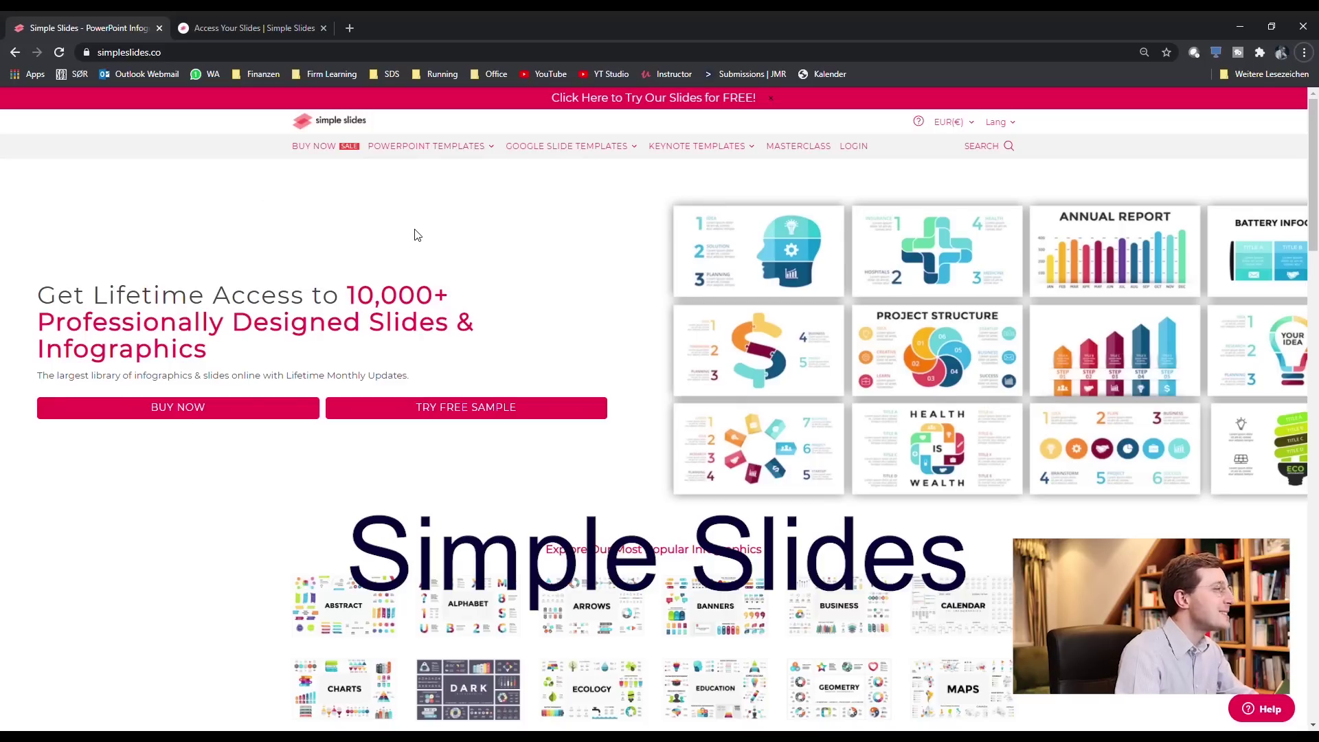
key("ctrl+plus")
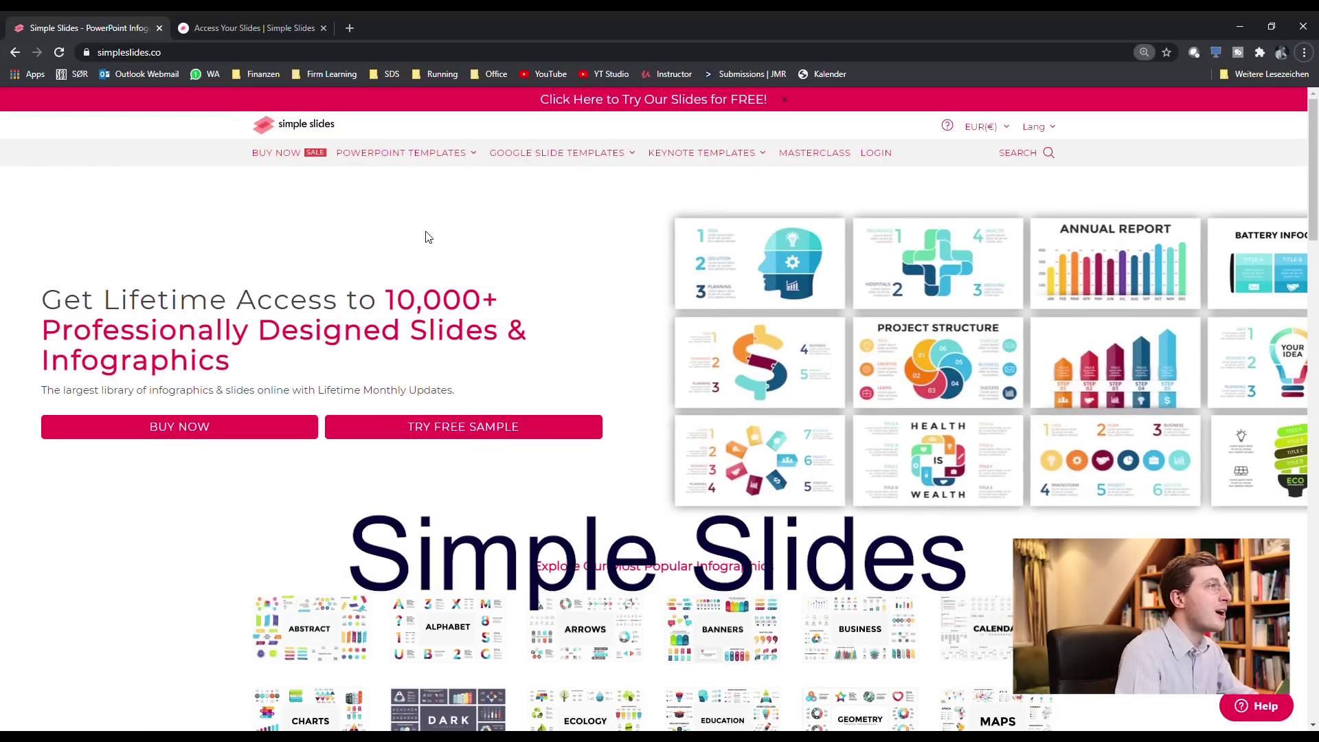
scroll(456, 237, "down", 10)
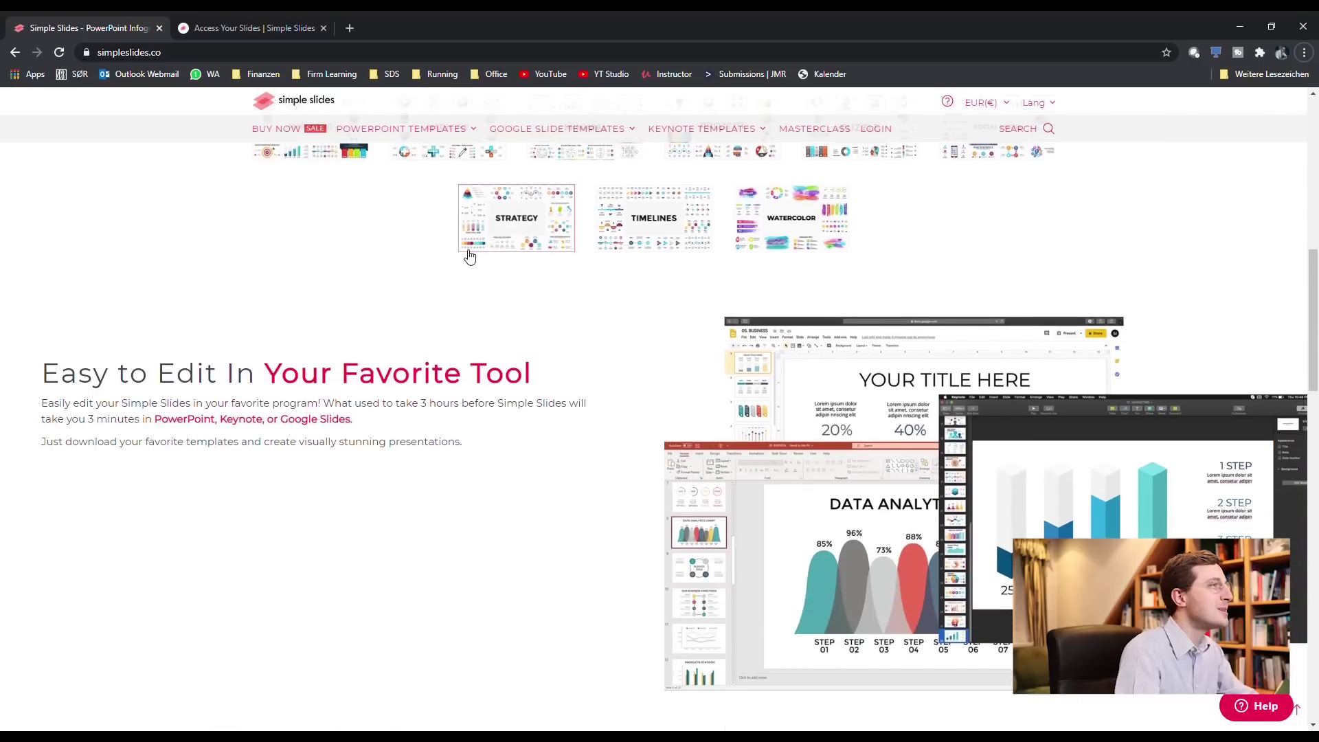
scroll(469, 256, "down", 3)
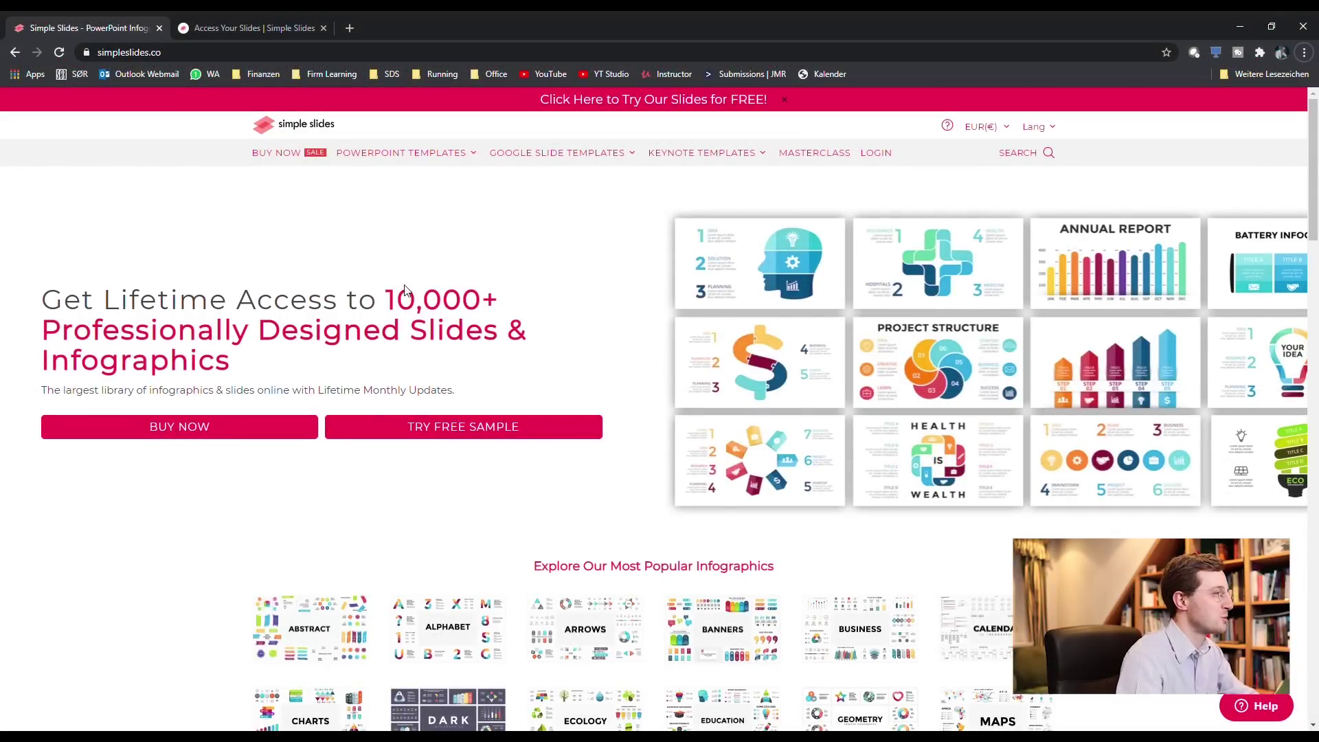
left_click_drag(387, 300, 496, 299)
left_click(496, 299)
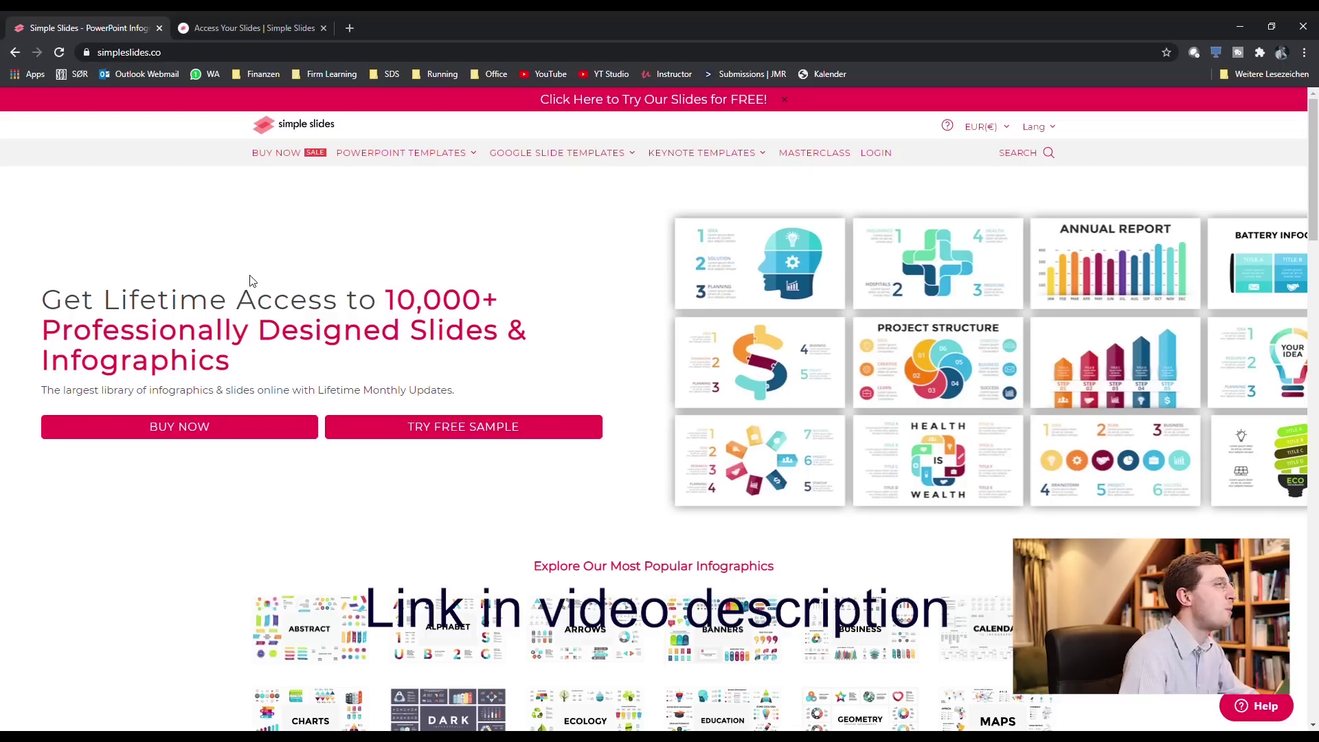
- Scroll to the $19, $29 and $49 pricing plans and check the One Time Fee note
mouse_move(533, 156)
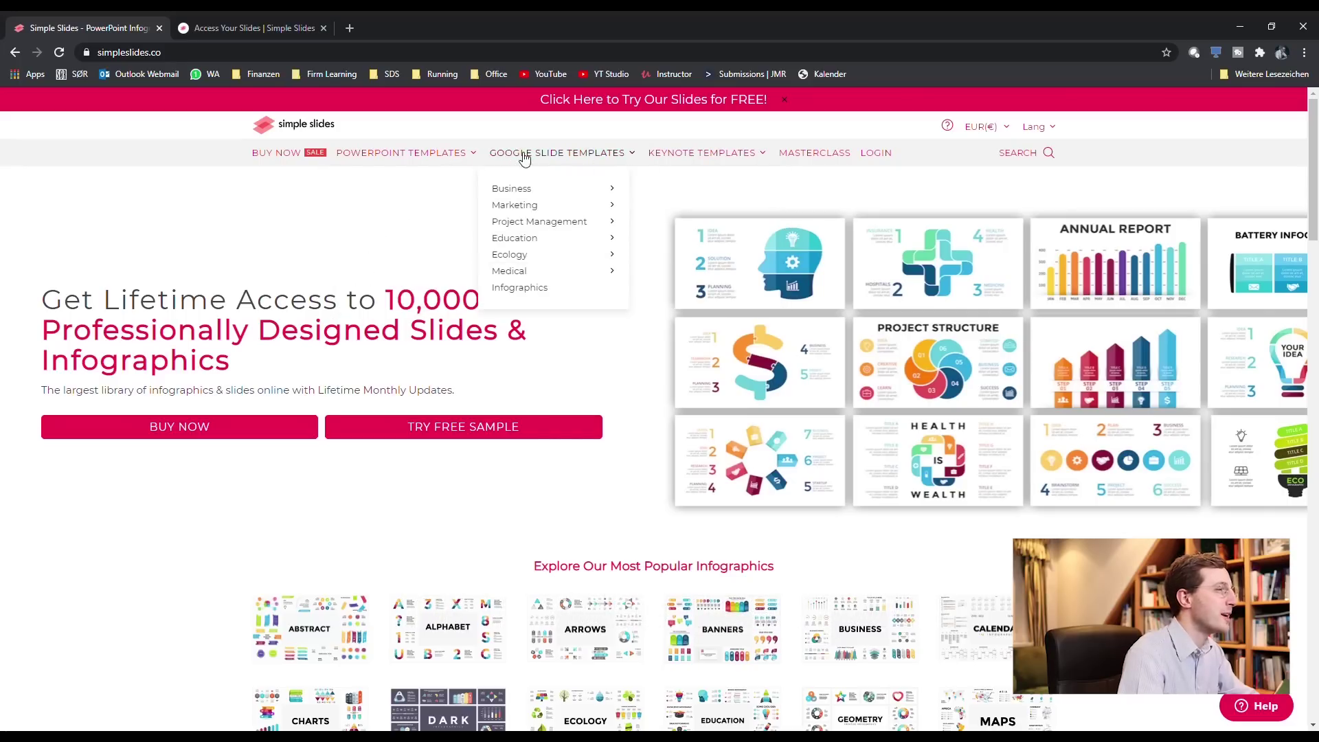
scroll(684, 388, "down", 15)
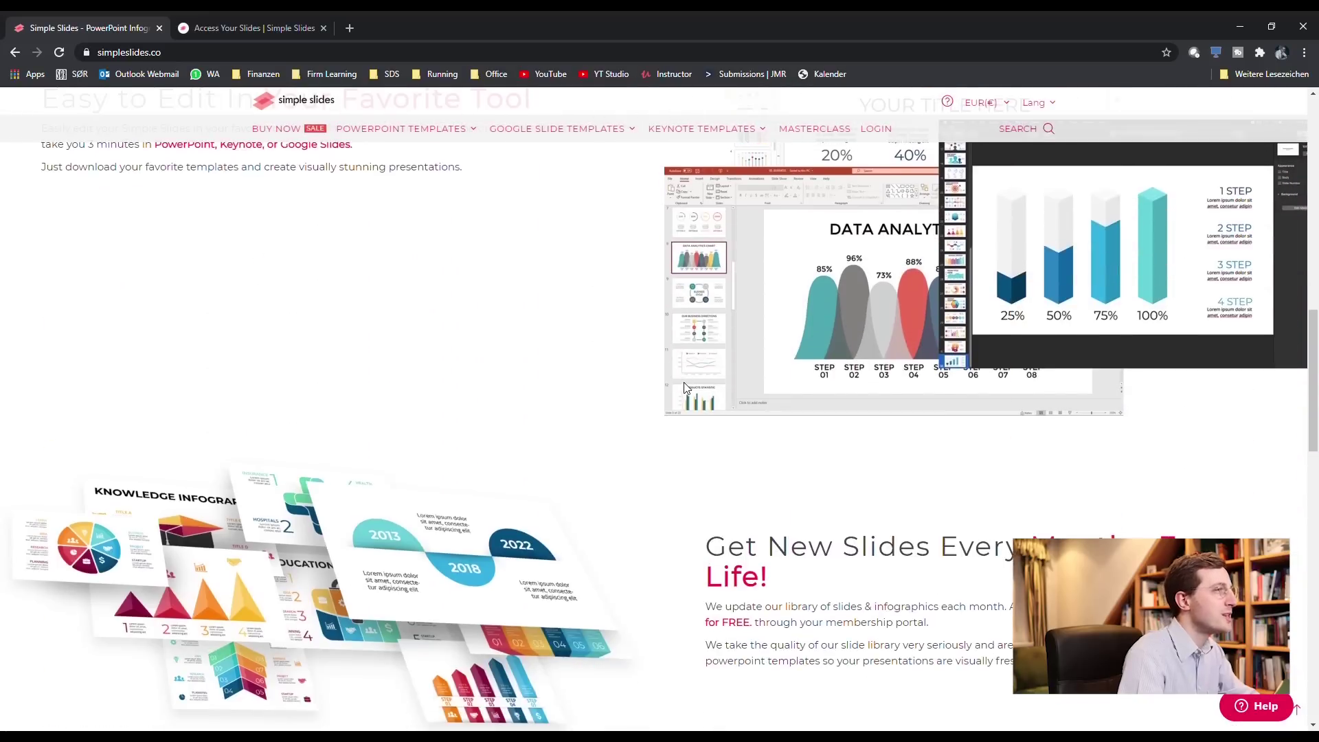
scroll(684, 388, "down", 10)
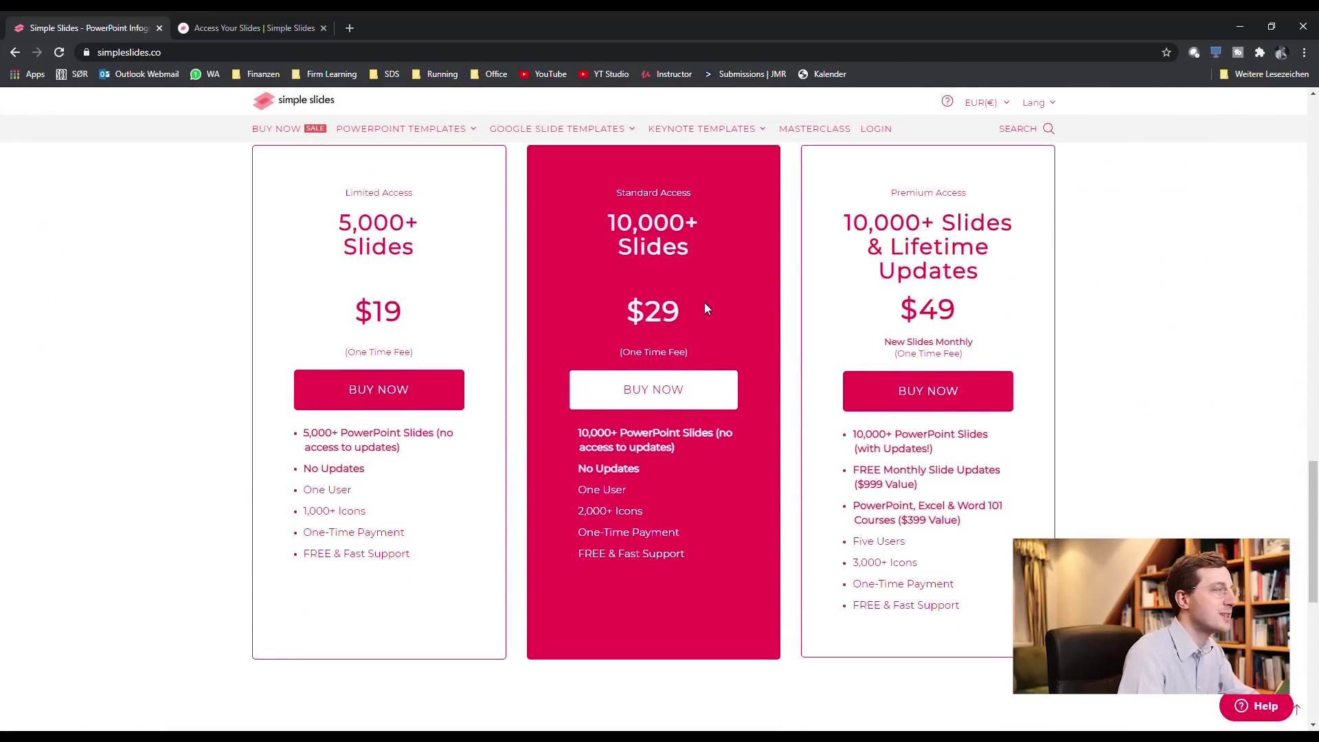
left_click_drag(1315, 495, 1315, 488)
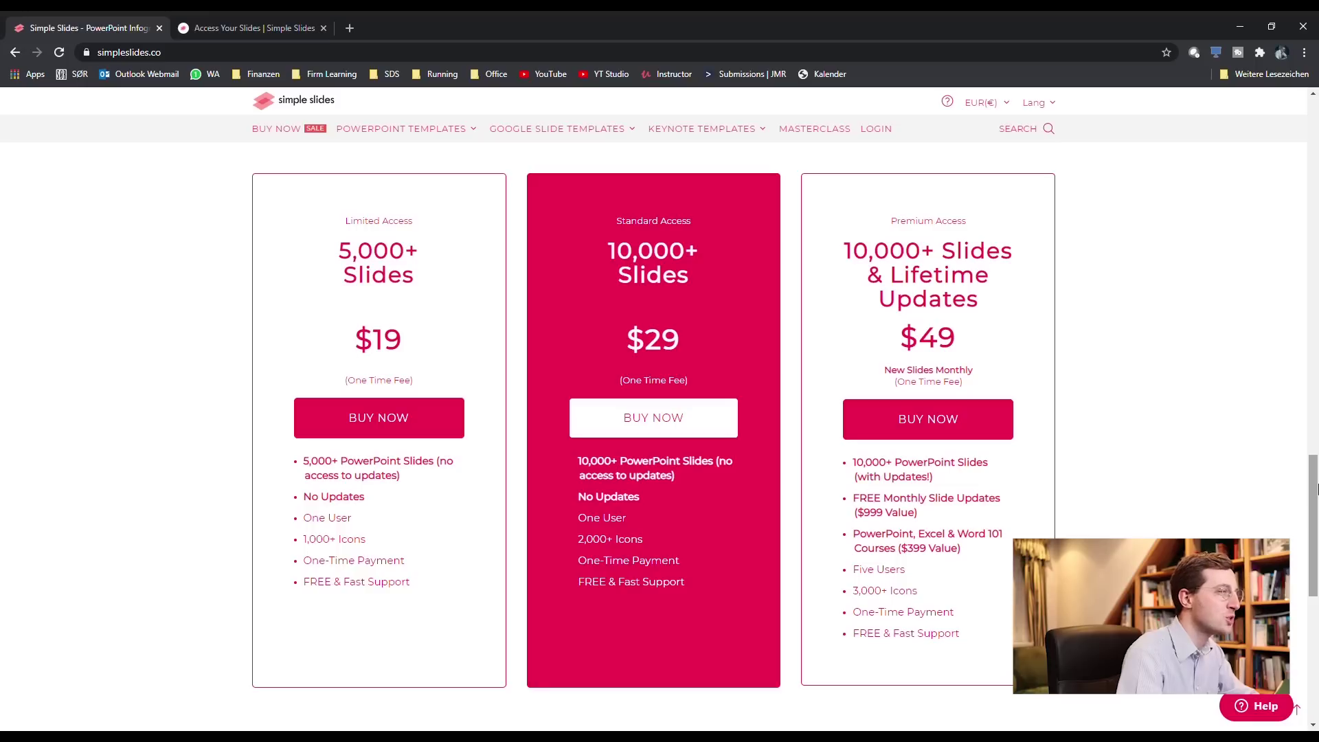
left_click_drag(966, 384, 877, 383)
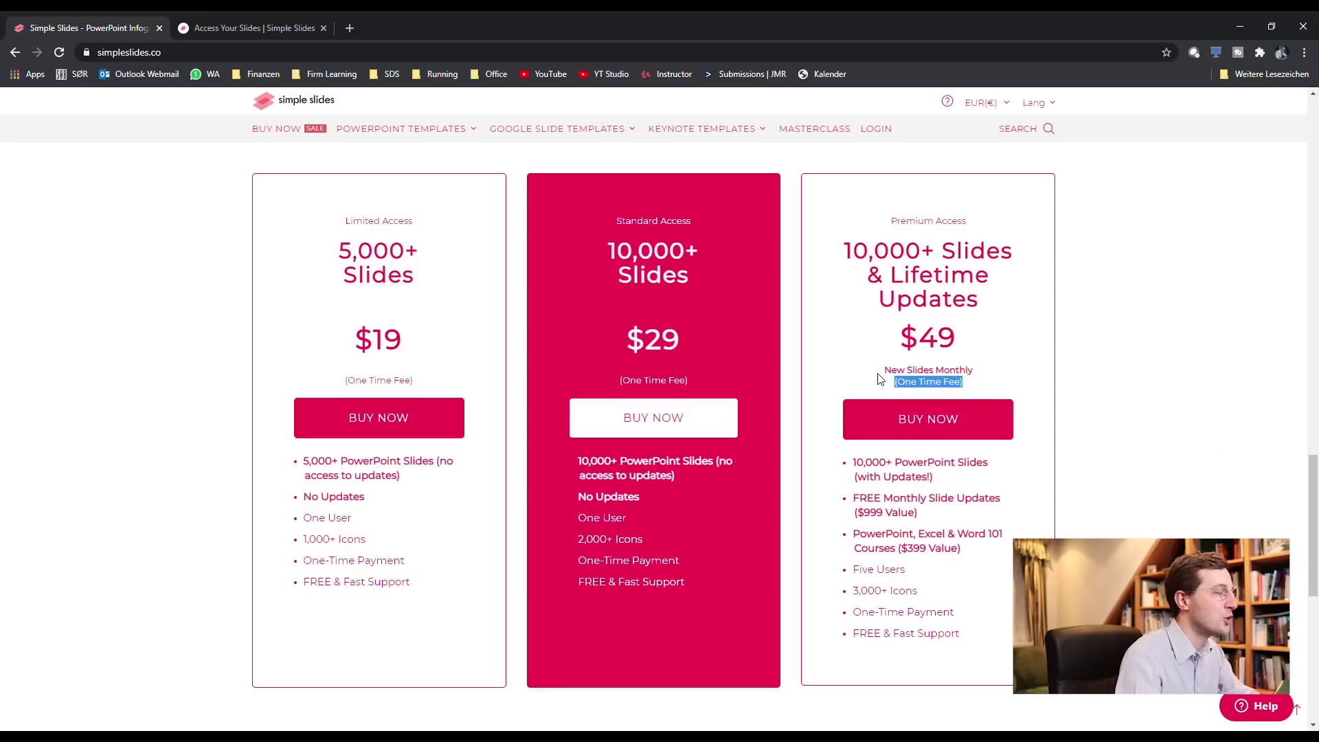
- Reload the Access Your Slides members page and run a first slide-library search
left_click(226, 22)
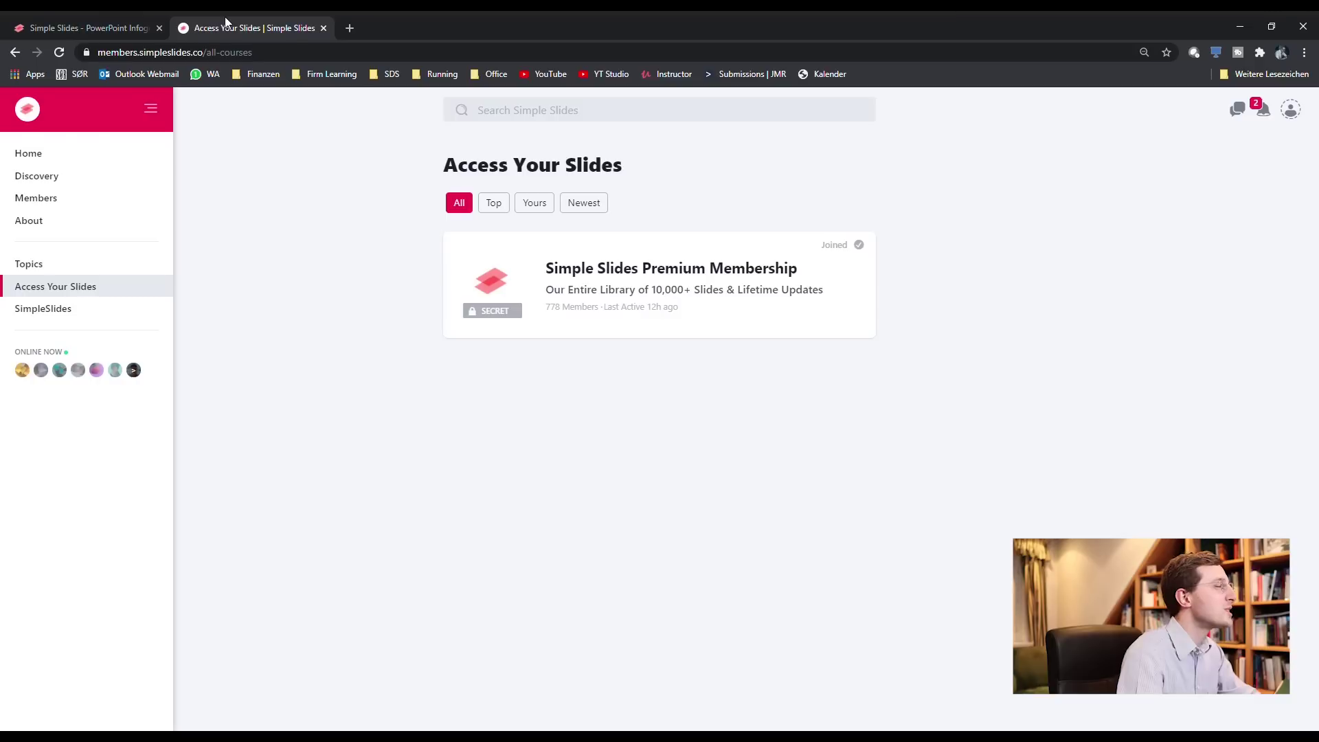
left_click(102, 287)
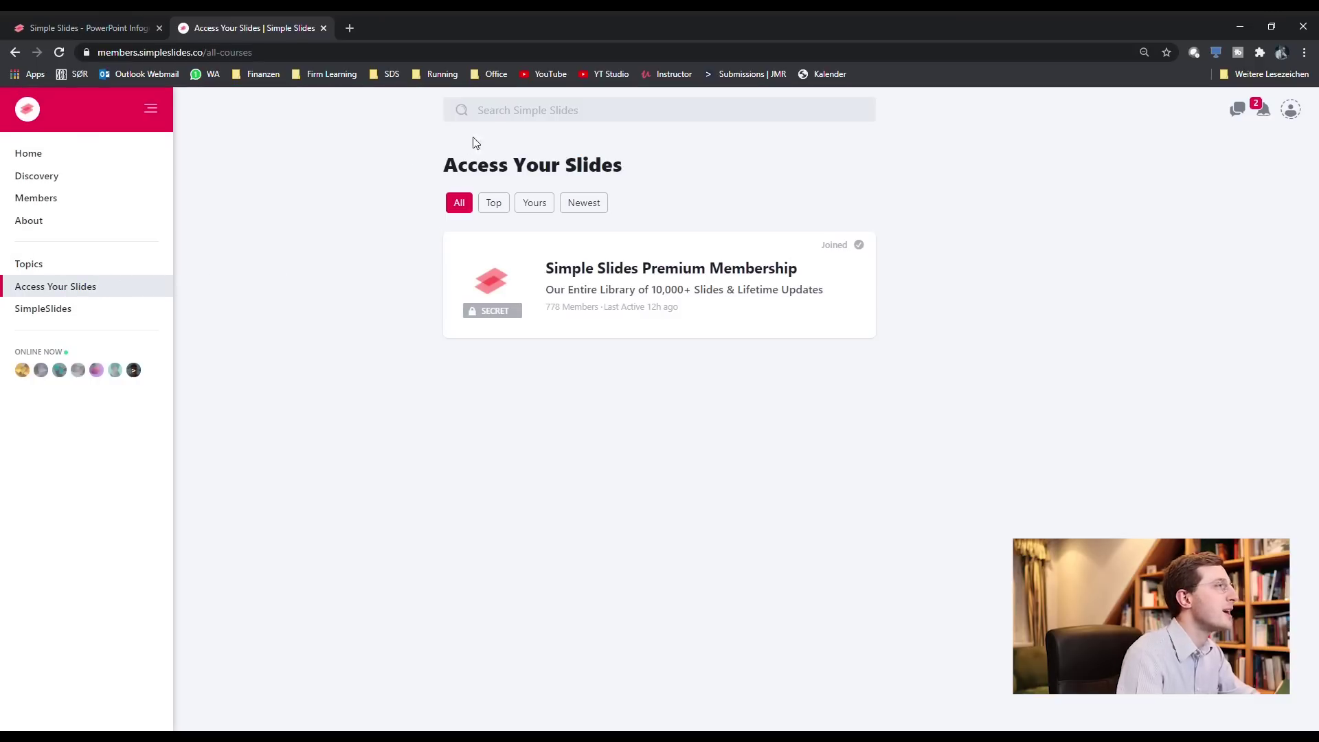
left_click(516, 124)
type("strategy")
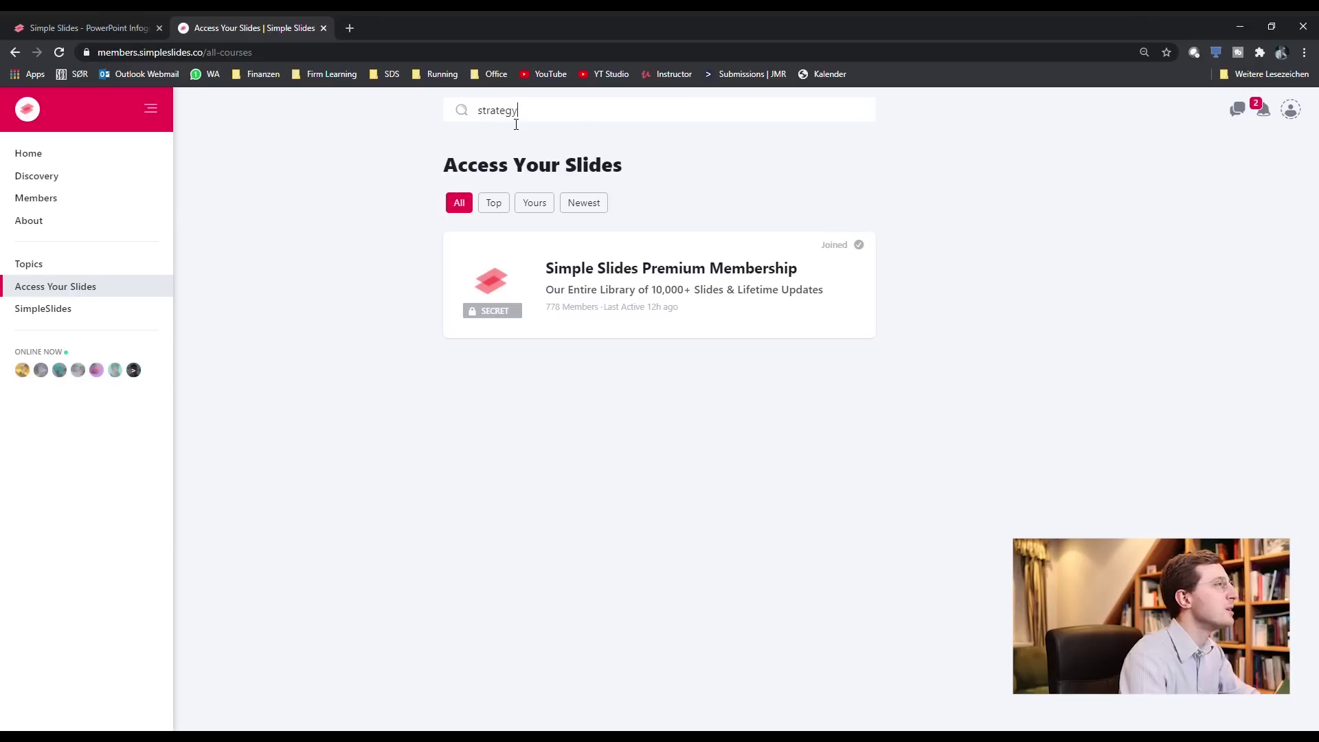
key("Return")
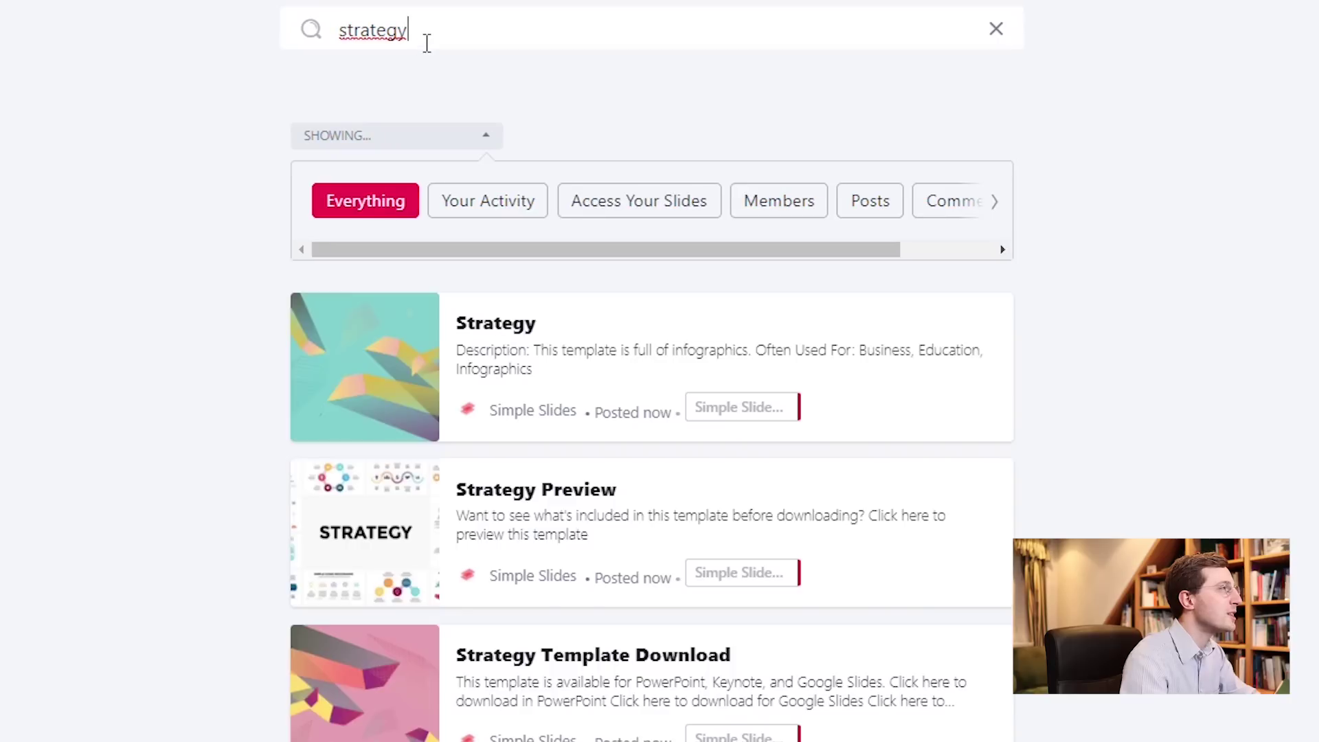
- Search the library for 'marketing', then 'icons', and open Vector Icons in a new tab
left_click_drag(426, 44, 320, 41)
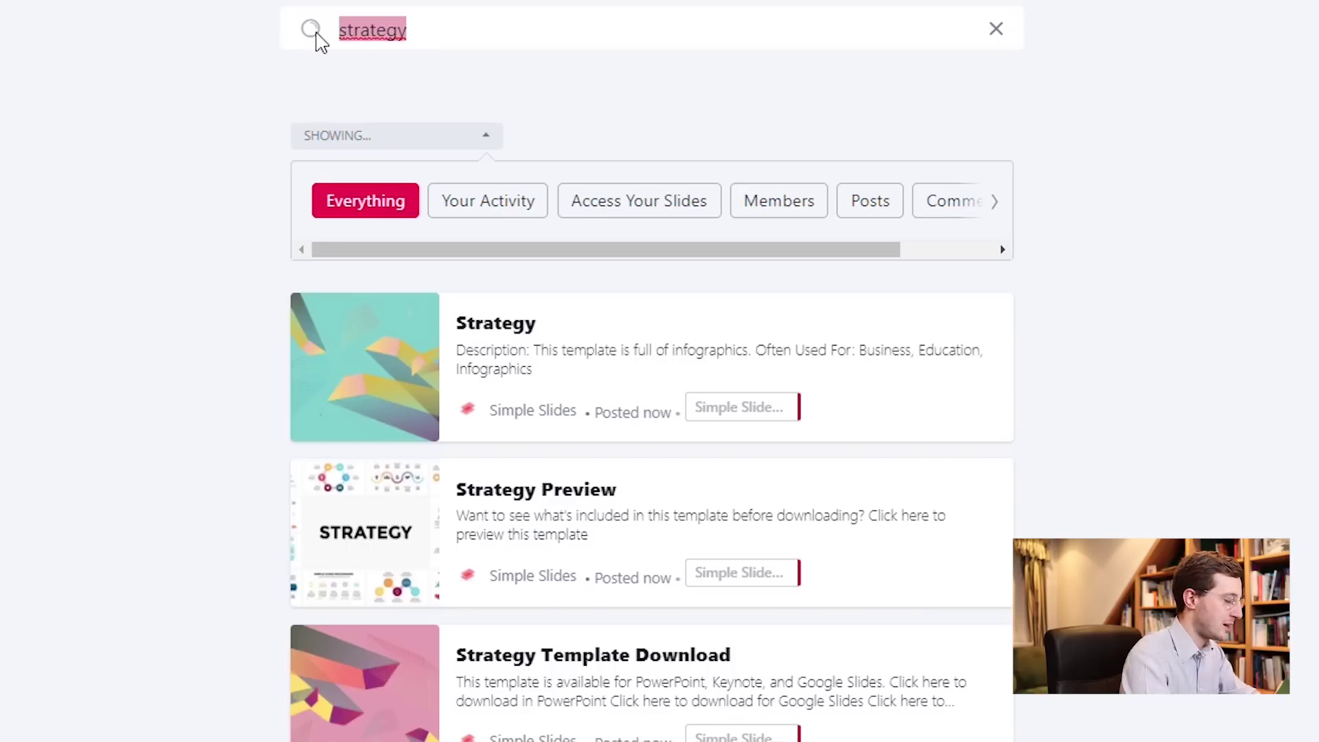
type("marketing")
key("Return")
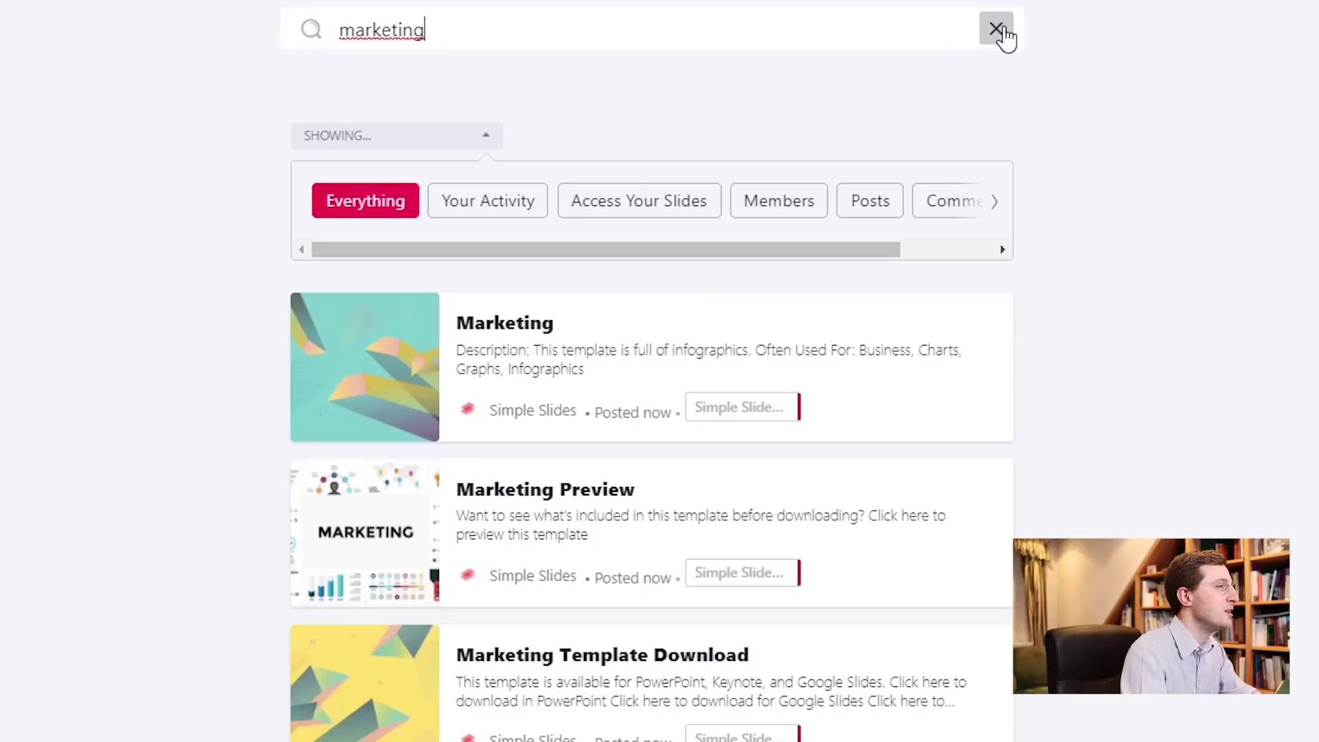
key("ctrl+a")
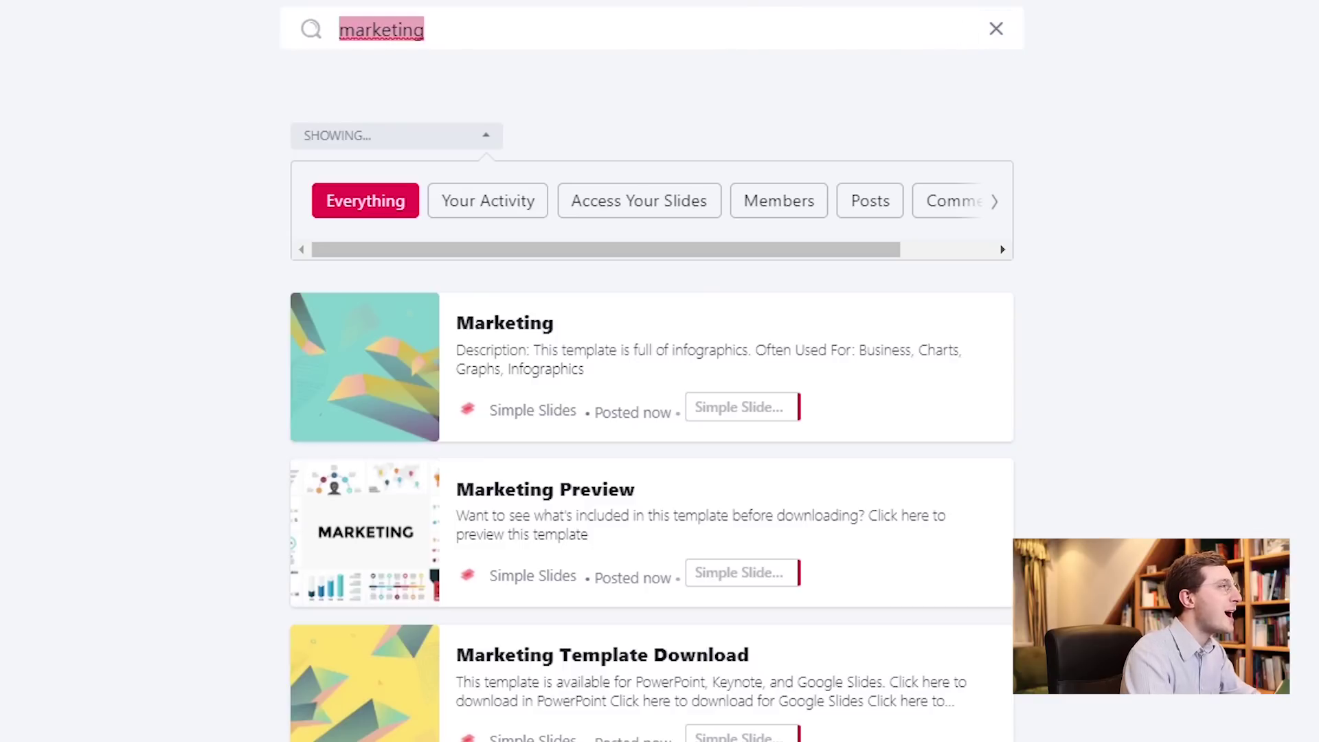
type("icons")
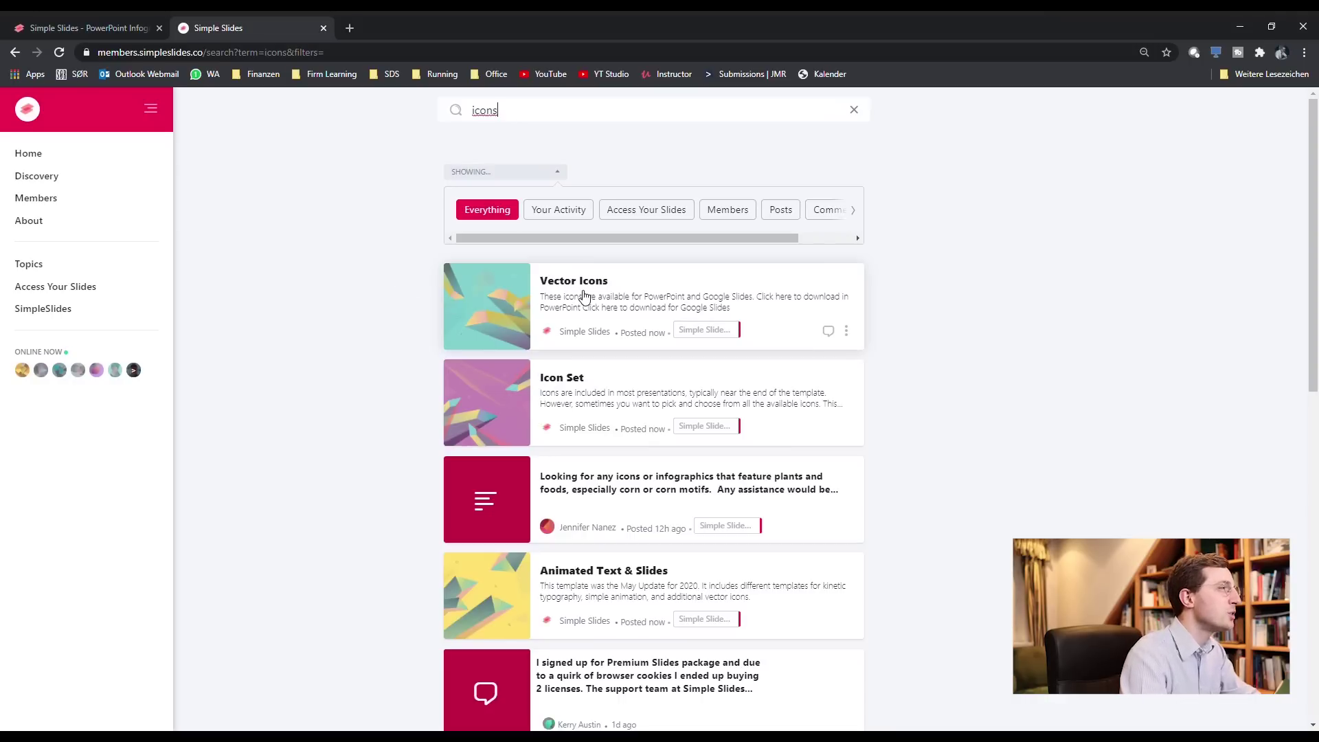
middle_click(583, 296)
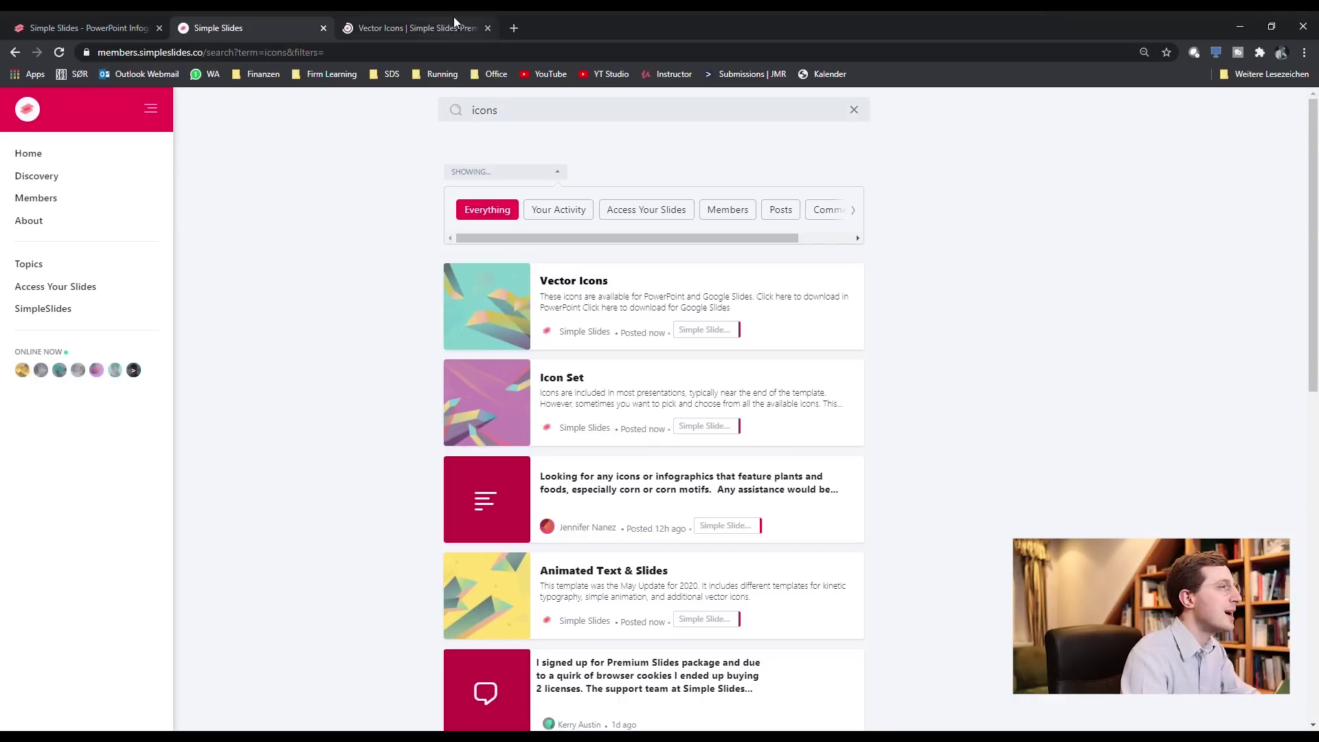
- Download the Vector Icons PowerPoint file, preview Vector Icons.pptx, and bring it up in PowerPoint
left_click(410, 23)
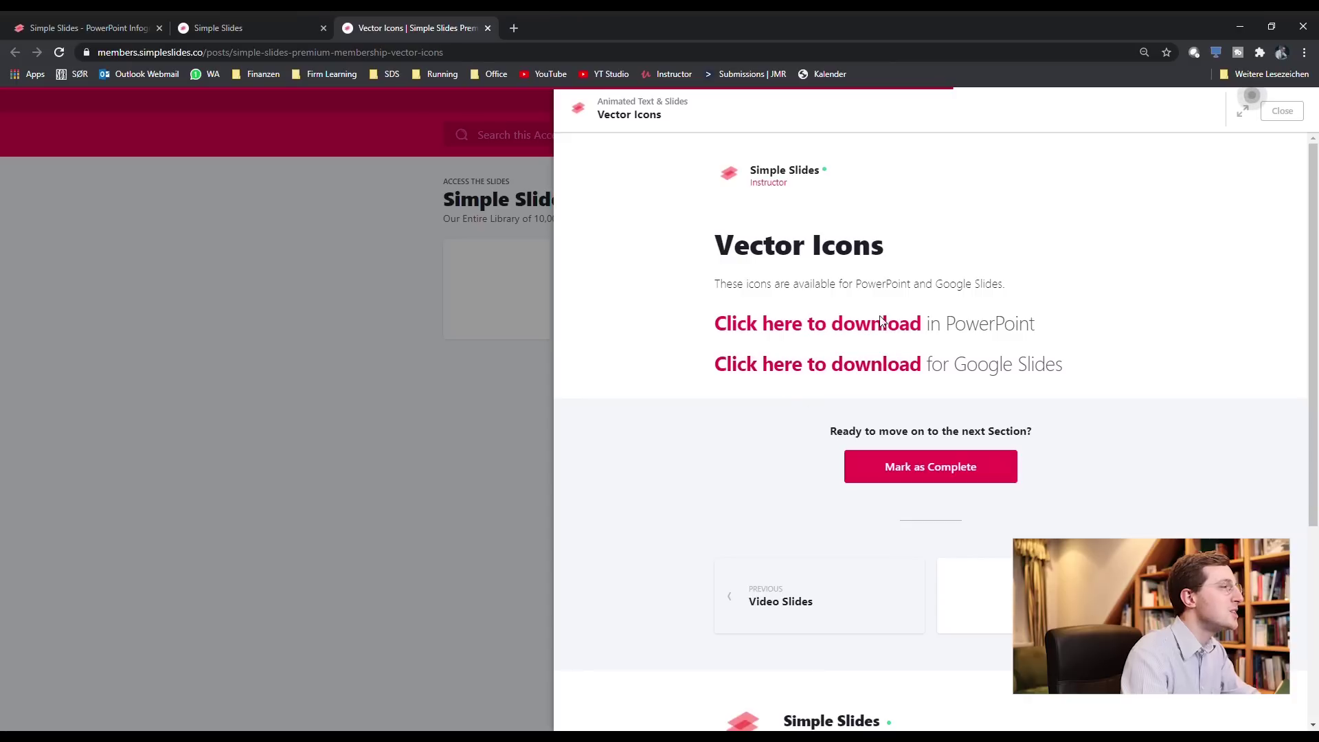
middle_click(816, 328)
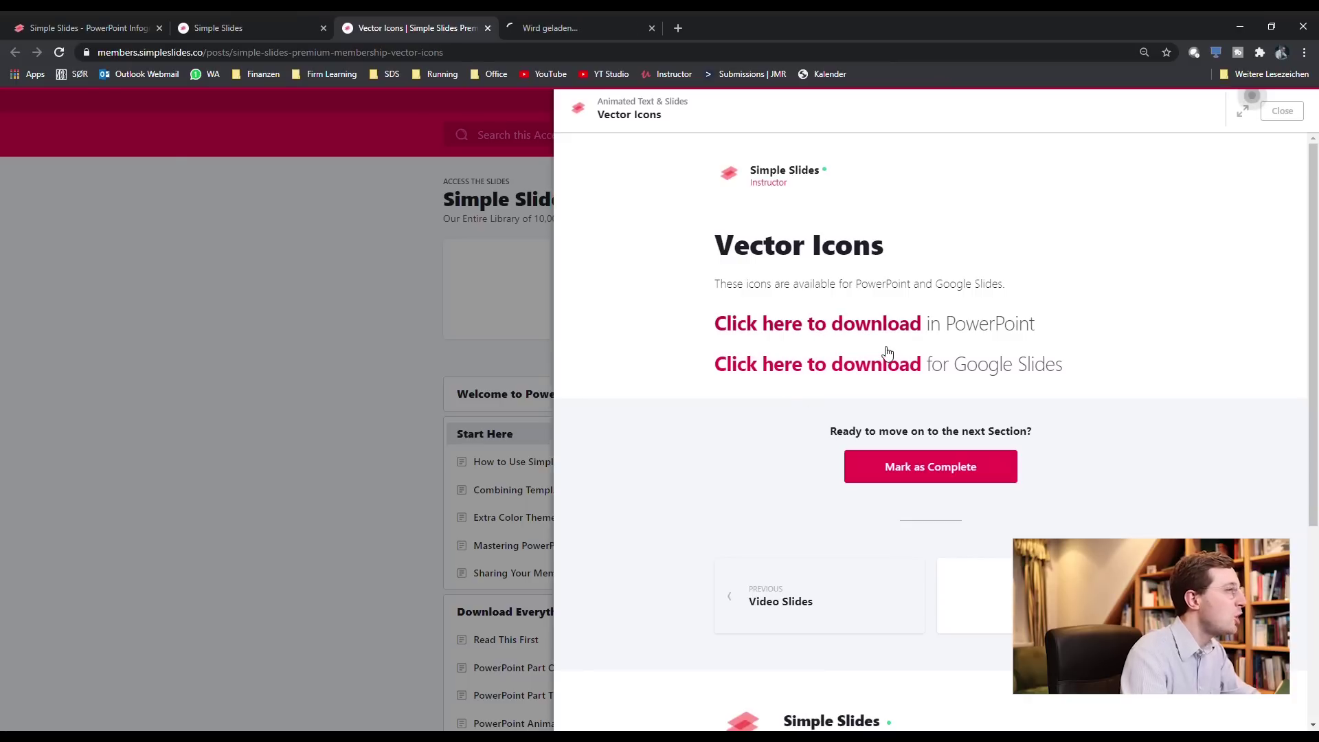
left_click(575, 28)
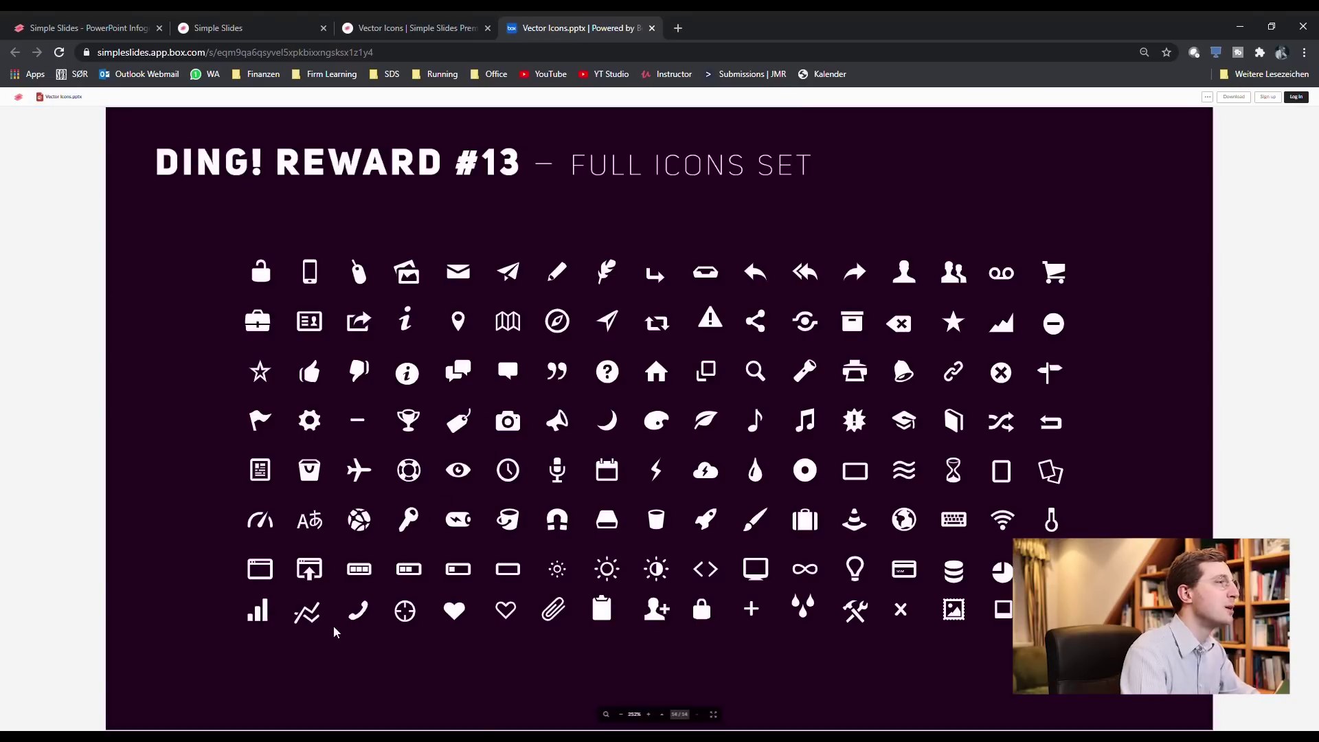
left_click(206, 736)
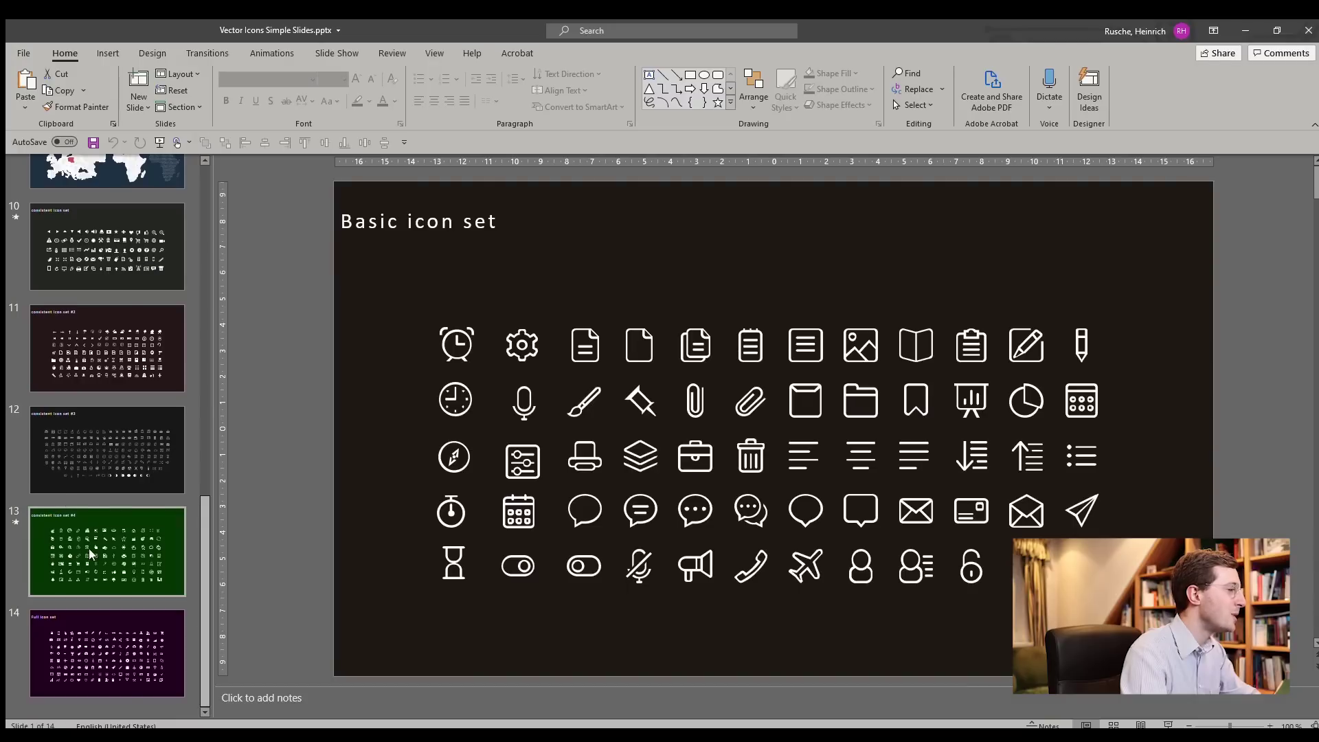
- Browse the direction, office and world map slides to the EUROPE, USA & Africa slide
scroll(89, 548, "up", 2)
scroll(110, 328, "up", 5)
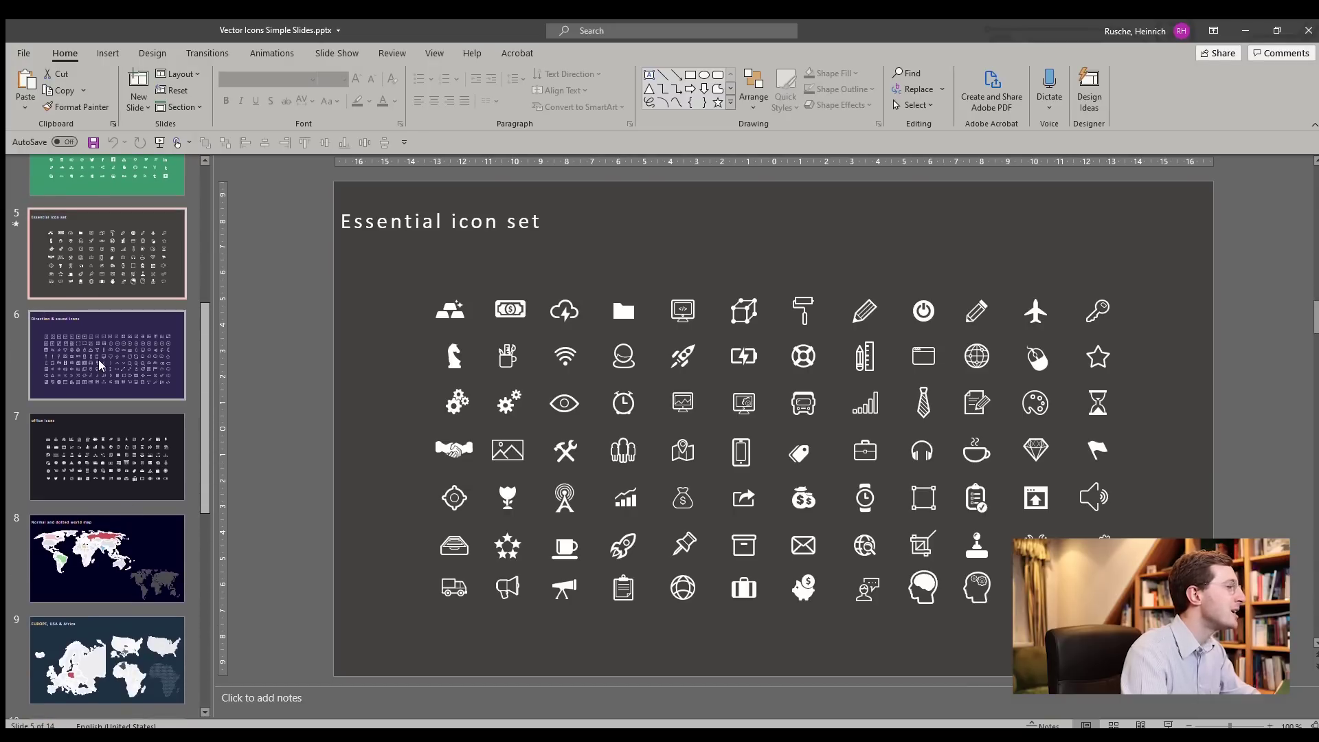
left_click(98, 360)
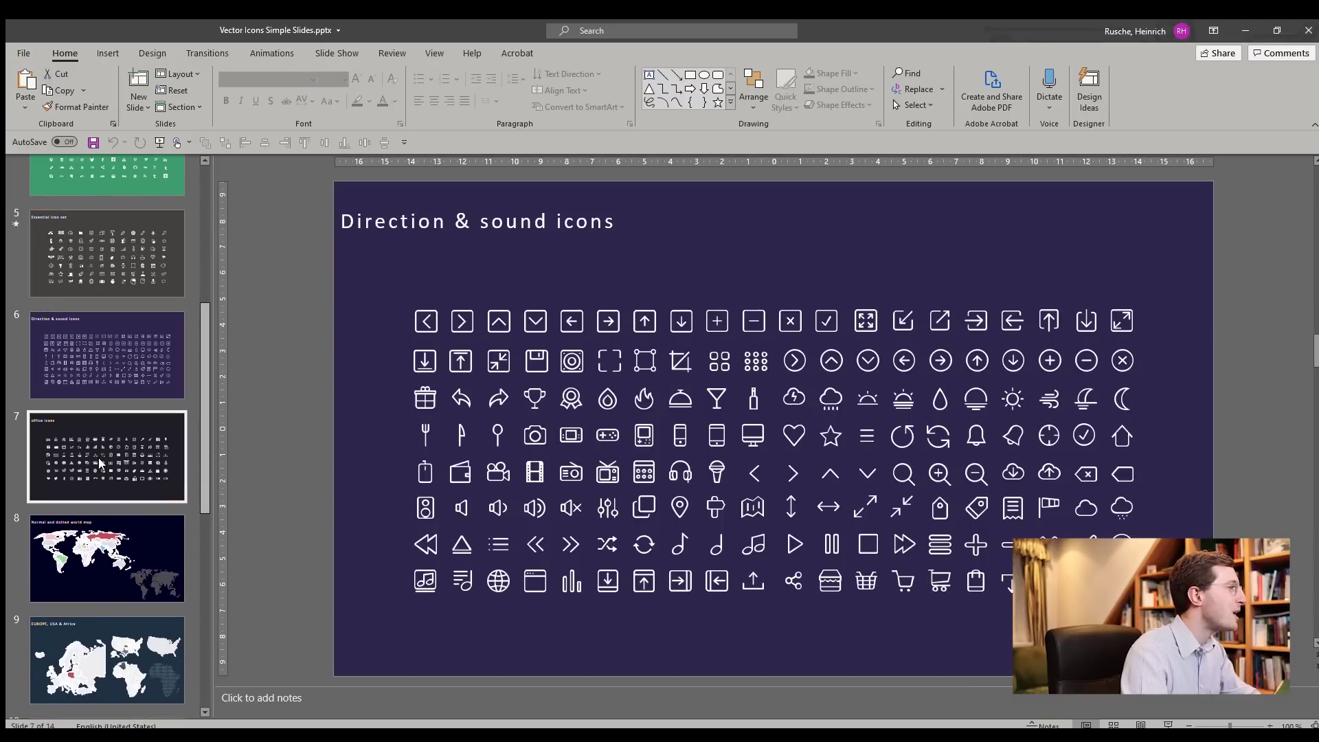
left_click(97, 456)
scroll(98, 456, "down", 2)
left_click(96, 423)
left_click(92, 500)
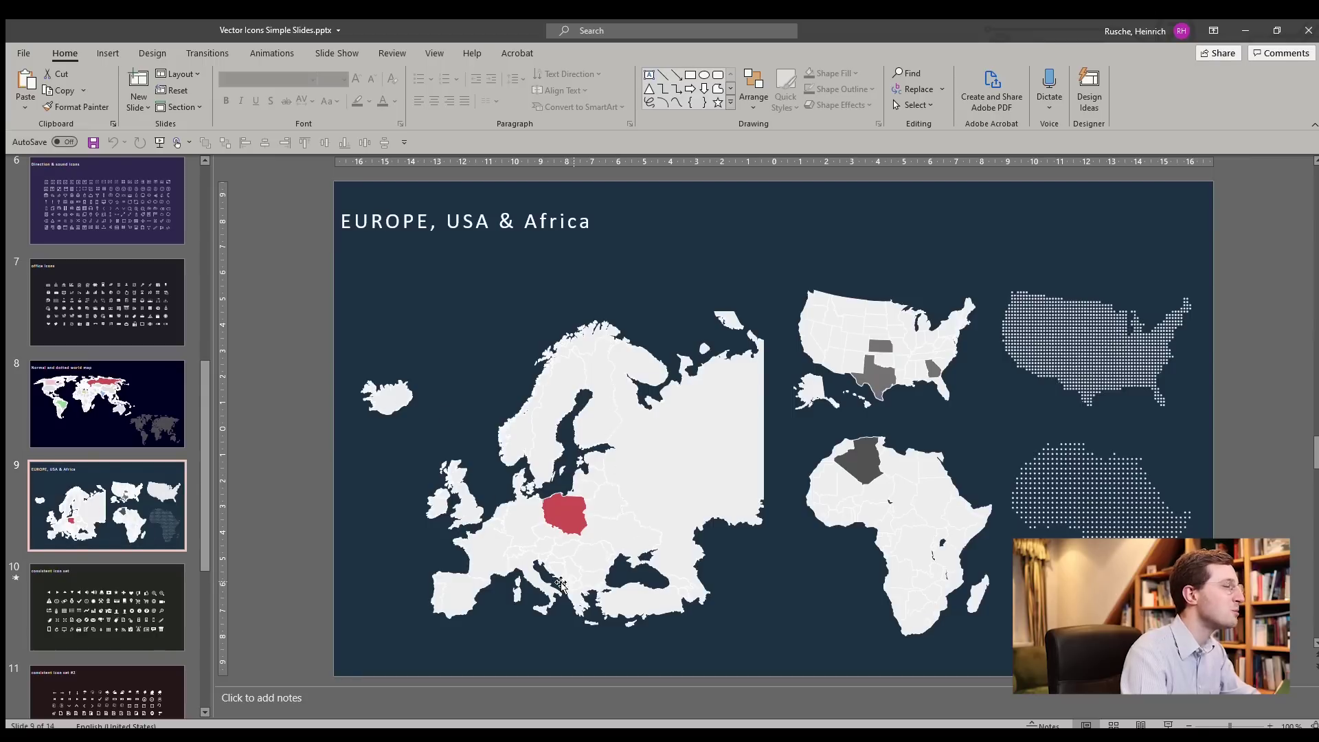
- Select the Europe map and the Germany shape inside it
left_click(516, 522)
left_click(516, 520)
left_click(102, 498)
scroll(102, 498, "down", 5)
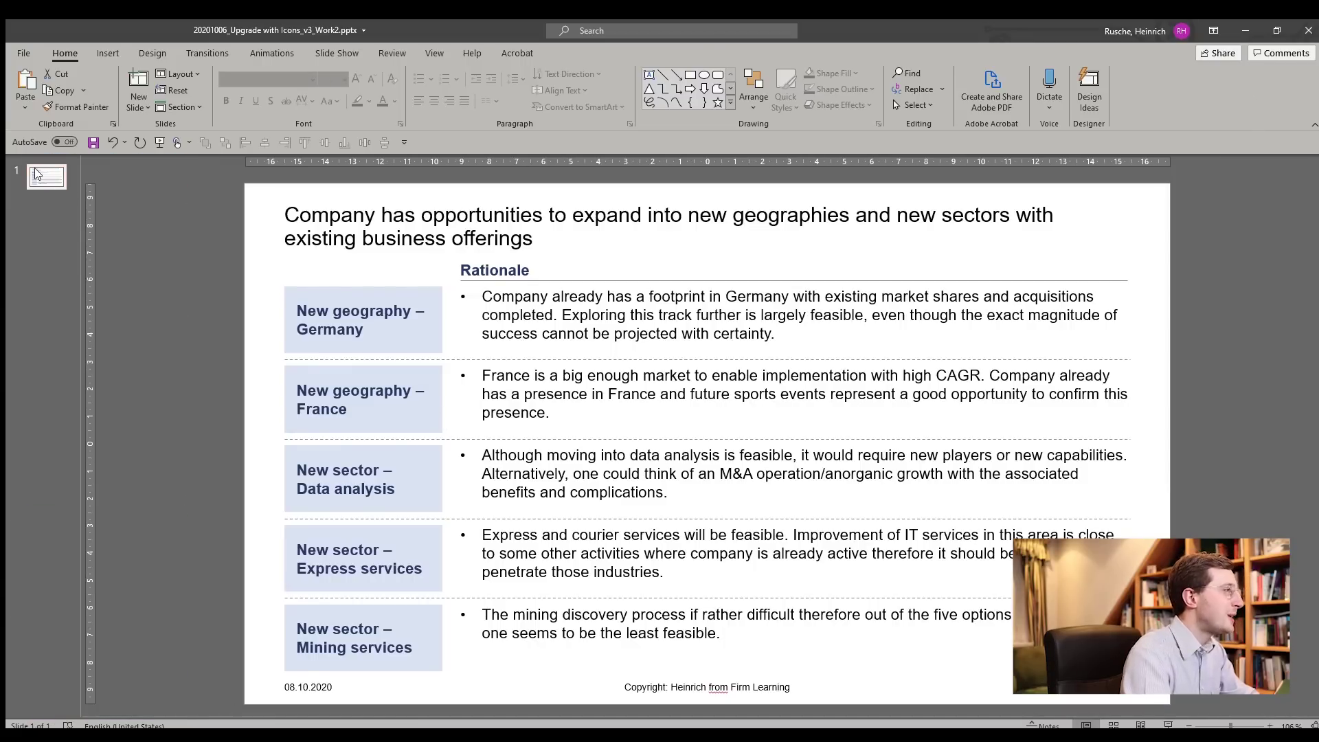
- Duplicate the consulting slide and move the Rationale heading and bullets to the right
key("ctrl+d")
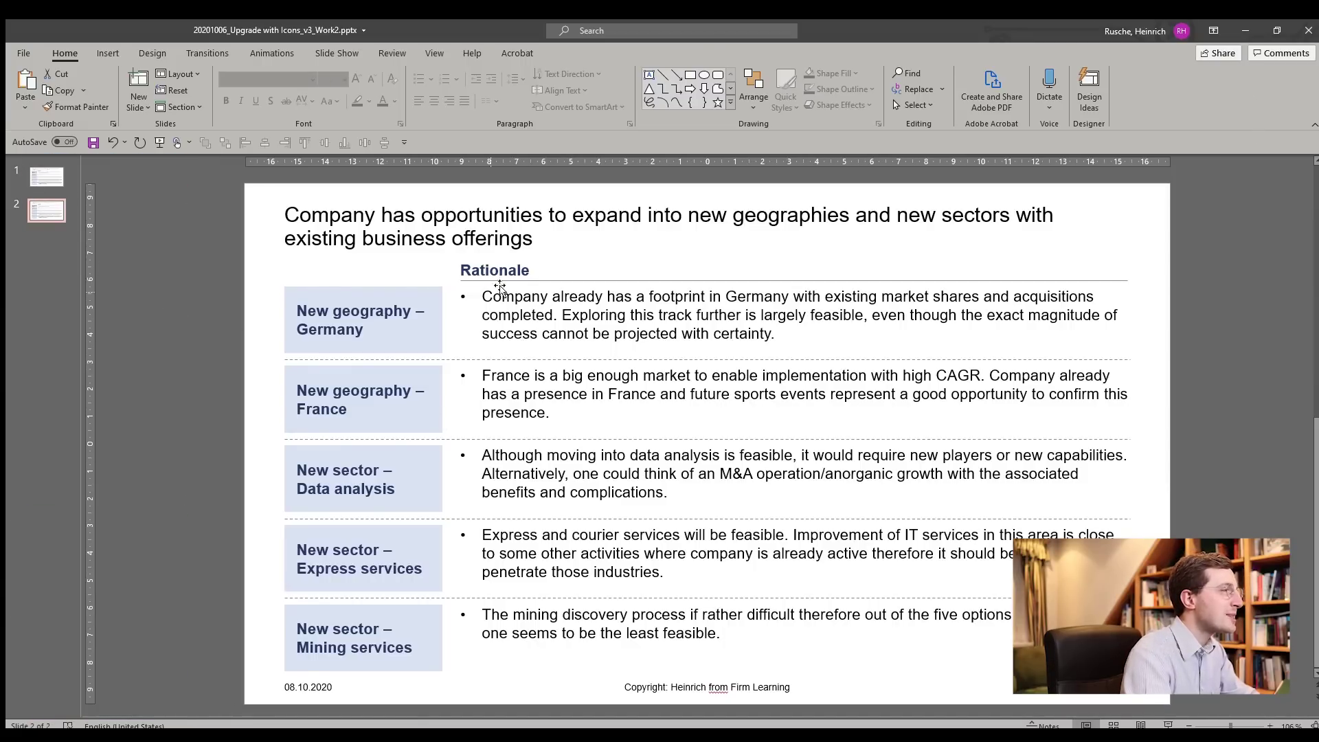
left_click(509, 278)
left_click_drag(1168, 670, 406, 221)
left_click_drag(464, 319, 547, 318)
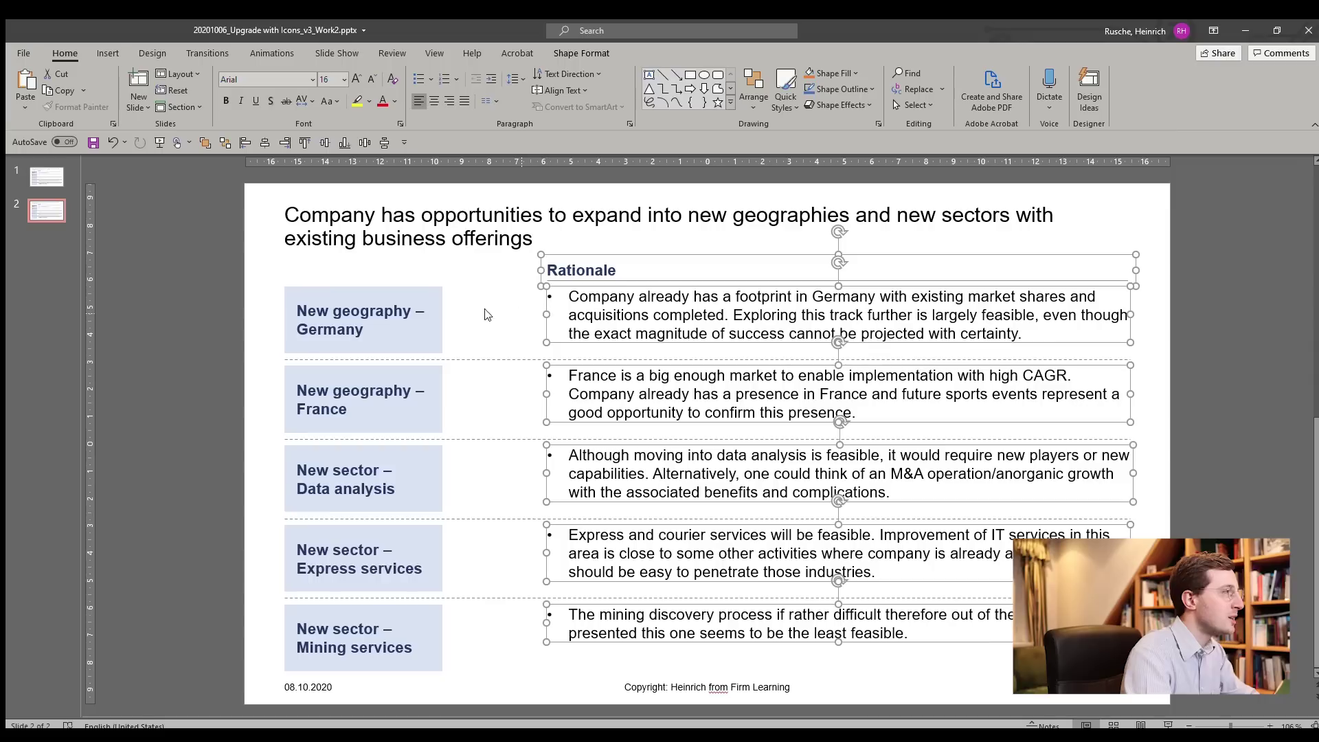
- Shift the five option label boxes to the right, freeing a left column
left_click(426, 315)
left_click(399, 432, "shift")
left_click(390, 492, "shift")
left_click(386, 565, "shift")
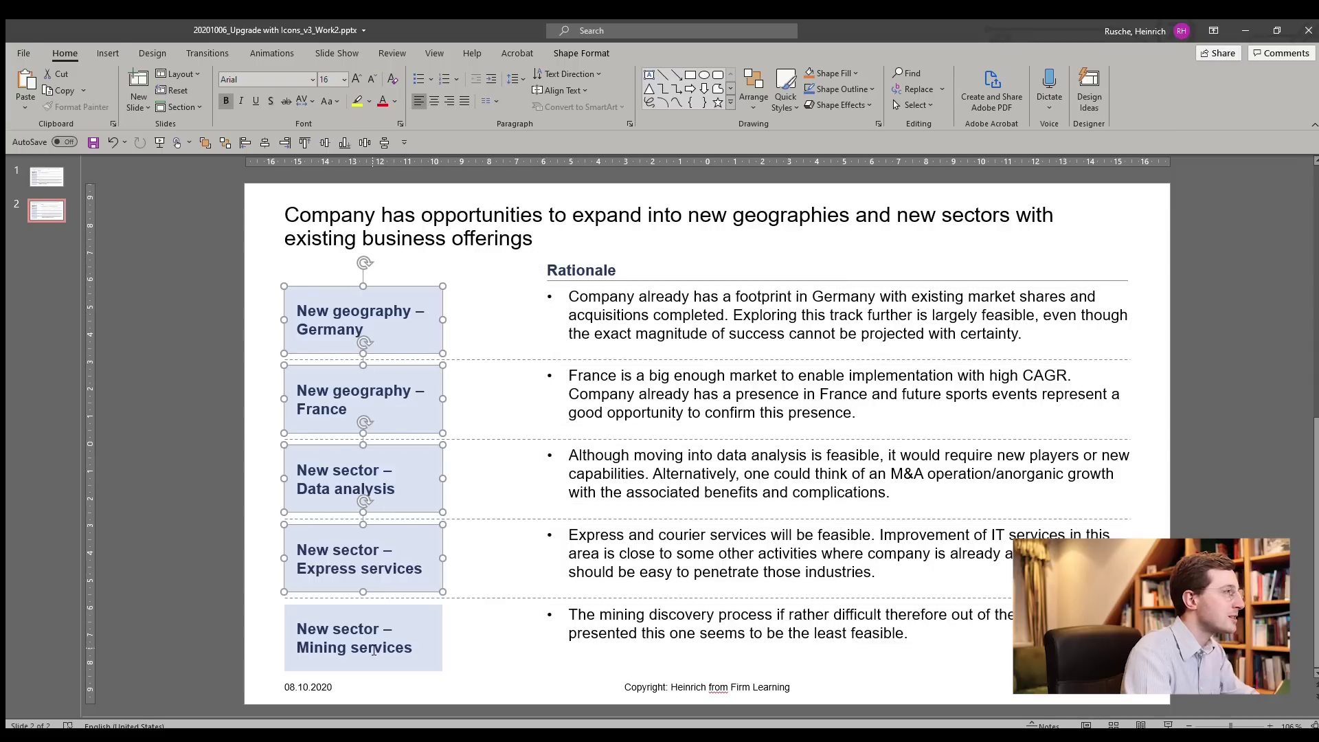
left_click(402, 643, "shift")
left_click_drag(420, 582, 503, 572)
left_click(324, 474)
left_click_drag(333, 273, 299, 340)
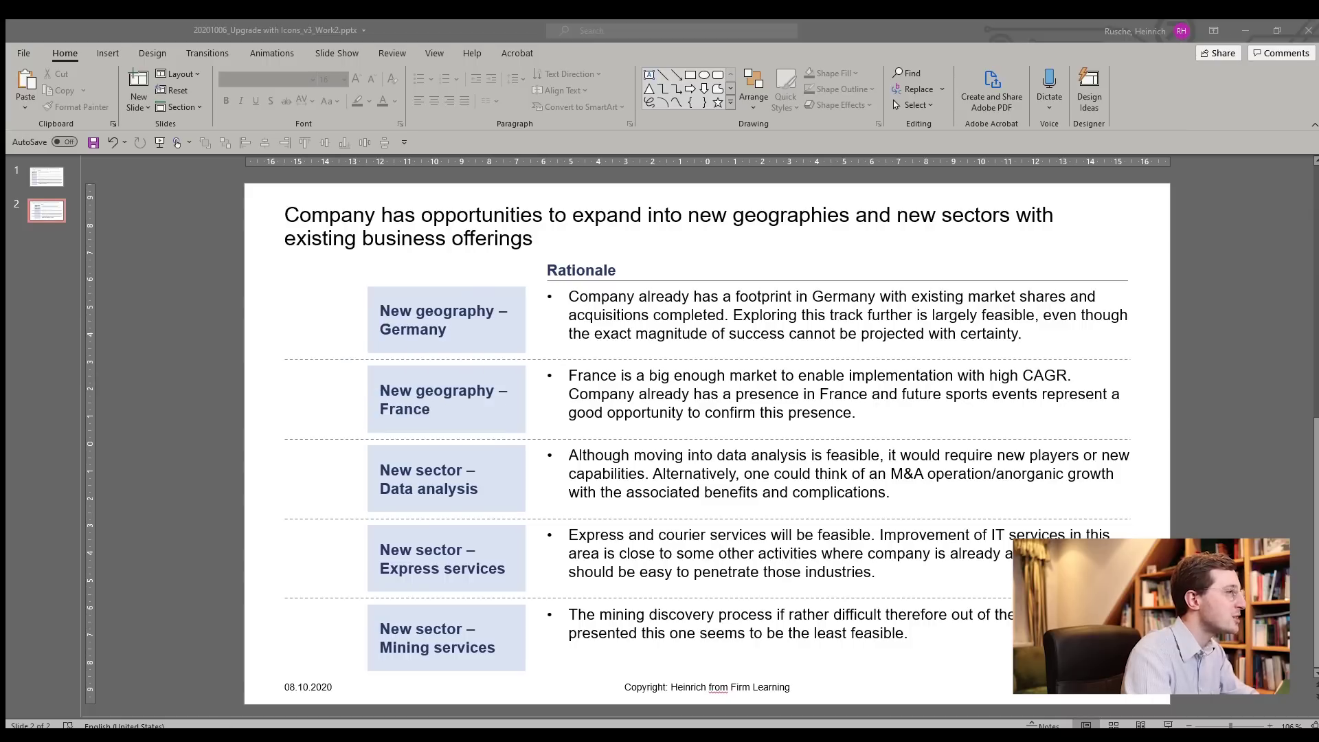
key("alt+Tab")
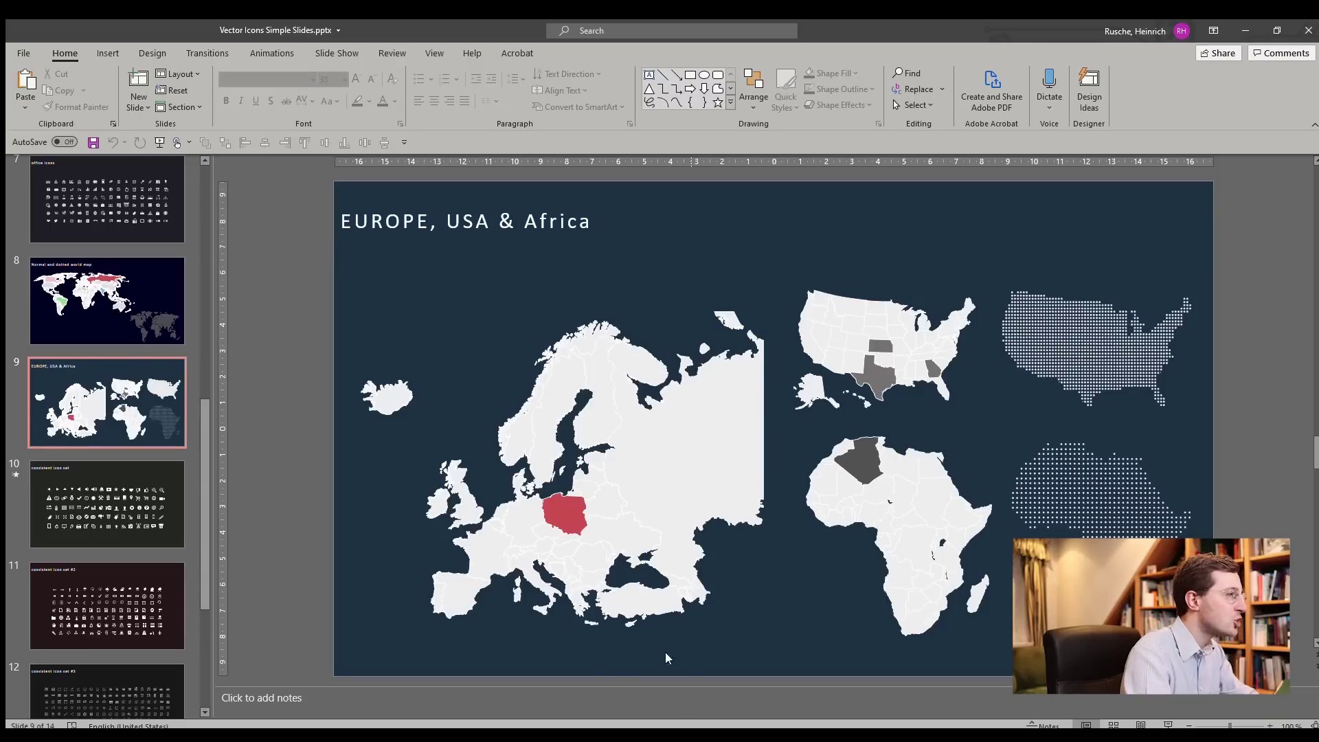
- Paste the Germany map shape, fill it dark blue, and place it left of the Germany label
left_click(528, 530)
left_click(524, 521)
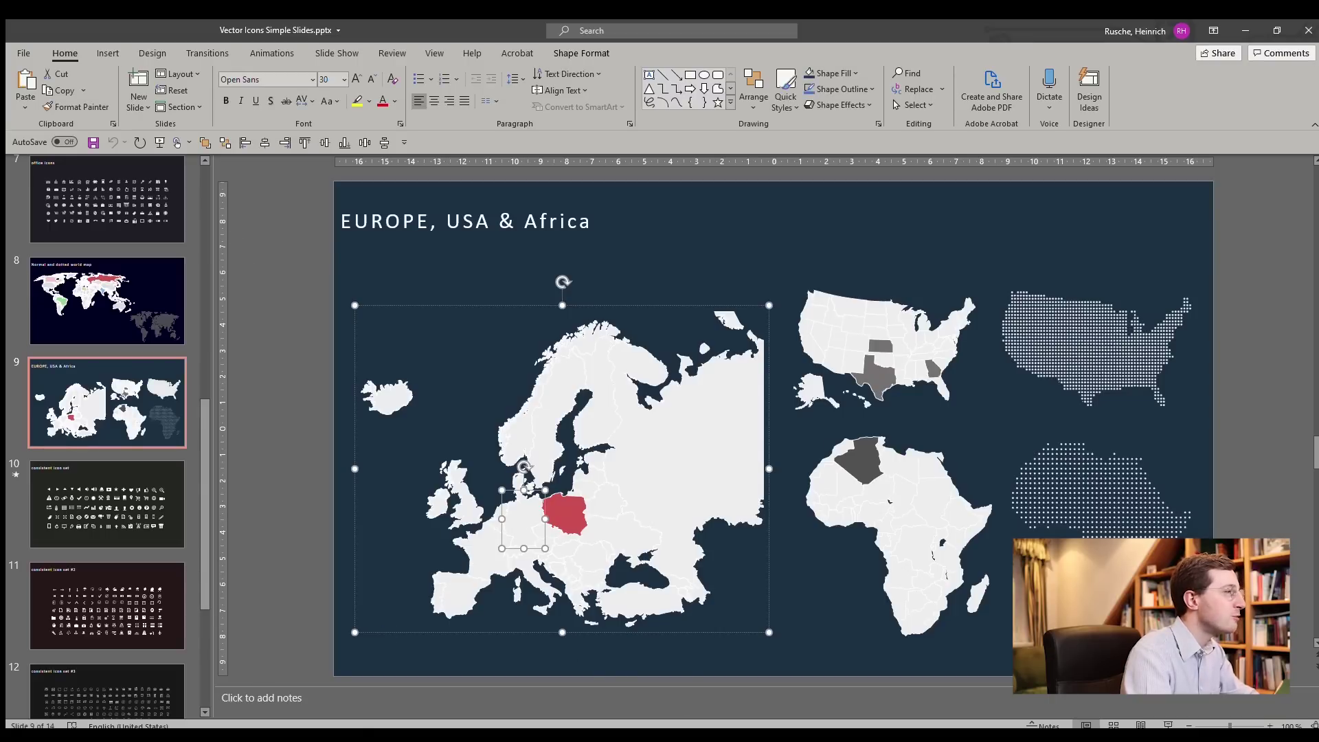
key("alt+Tab")
key("ctrl+v")
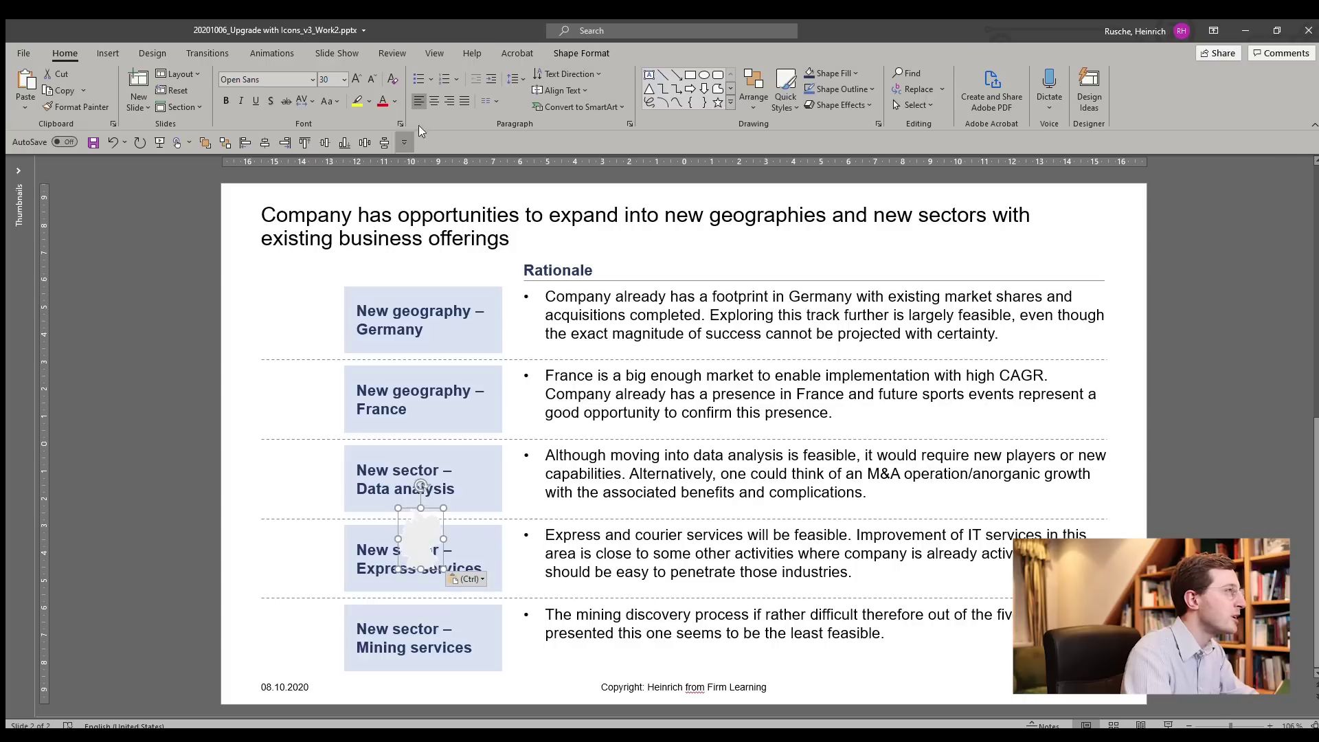
left_click(573, 52)
left_click(488, 73)
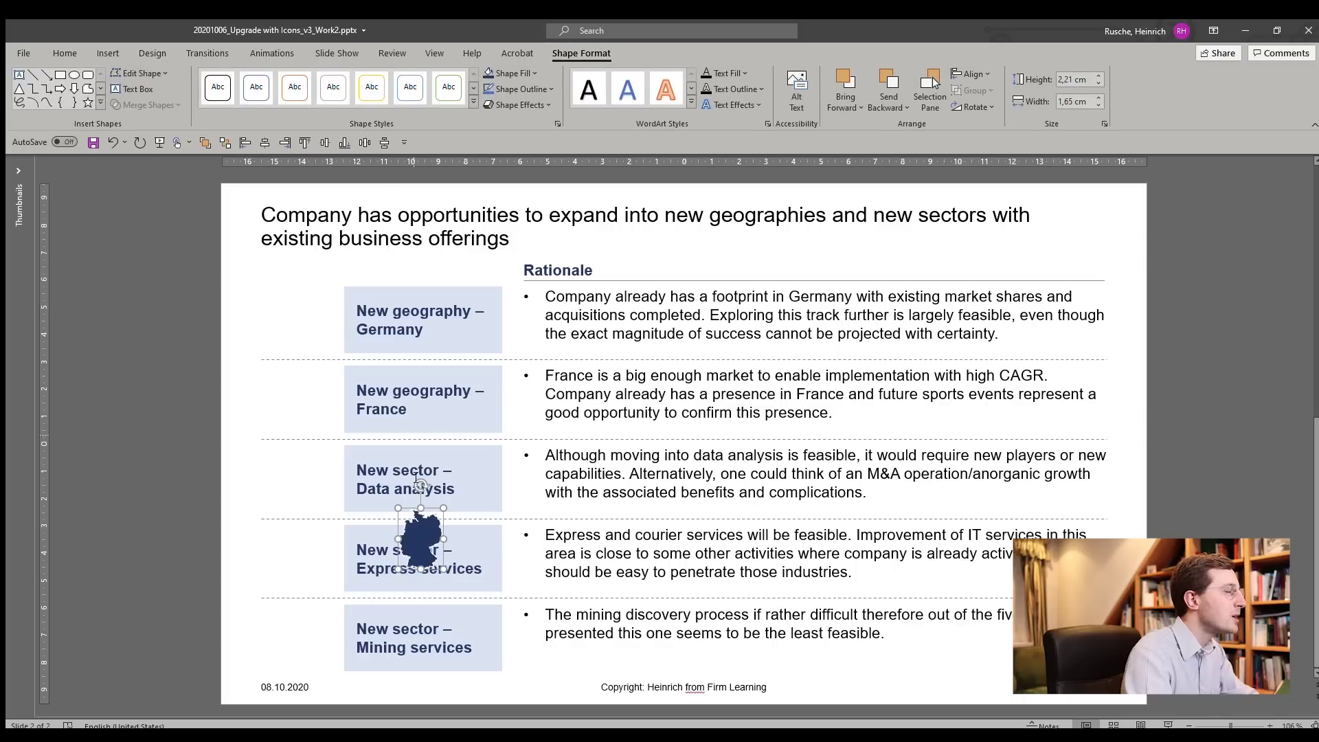
left_click_drag(416, 543, 295, 322)
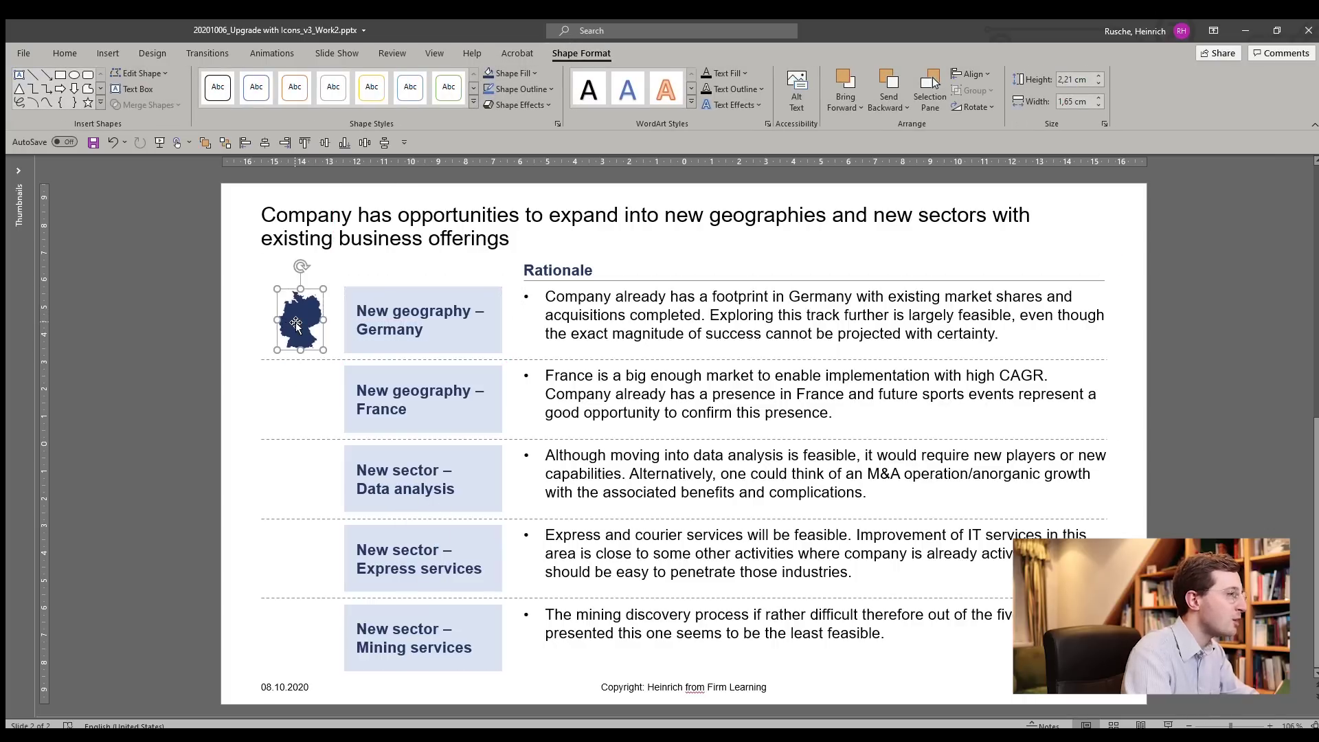
- Copy France from the Europe map and place it left of the France label
key("alt+Tab")
left_click(479, 547)
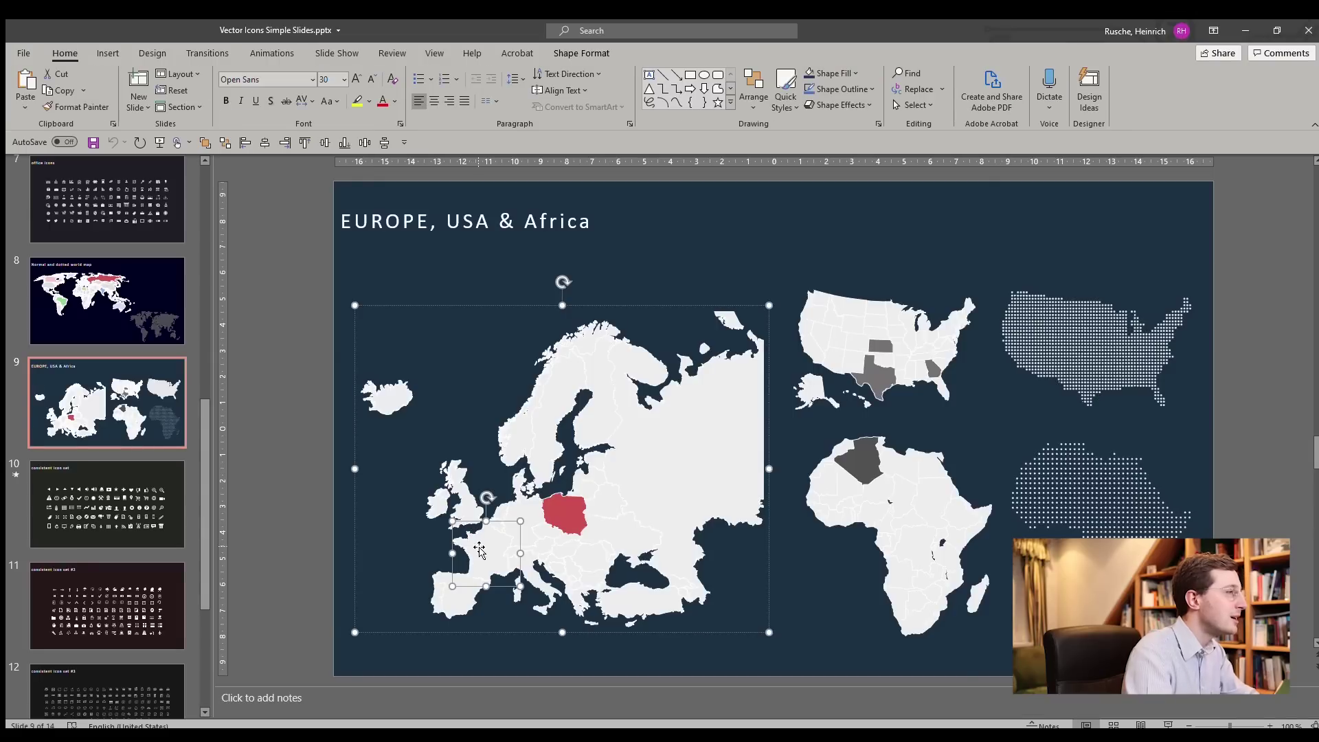
key("ctrl+c")
key("alt+Tab")
key("ctrl+v")
left_click_drag(392, 581, 304, 404)
left_click(215, 337)
left_click(304, 404)
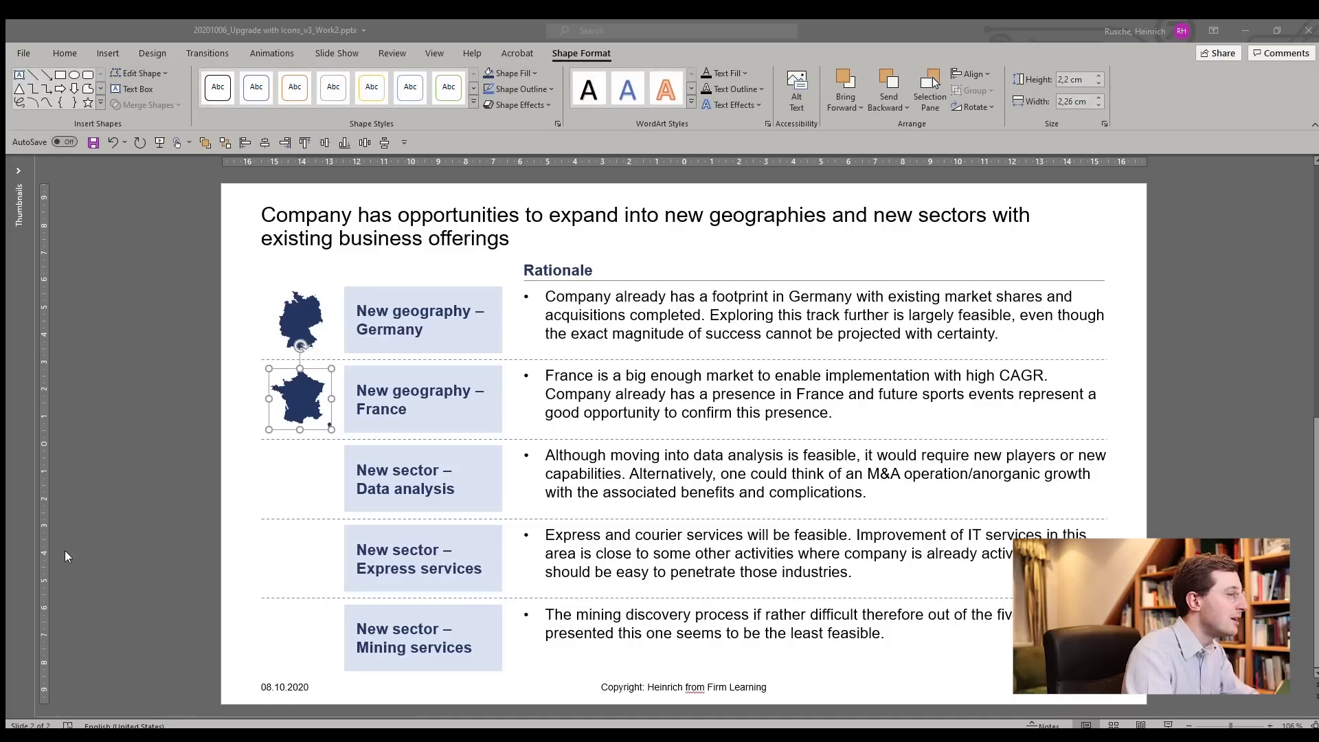
- Copy the database icon from slide 12, enlarge it to about 1.5 cm beside Data analysis
key("alt+Tab")
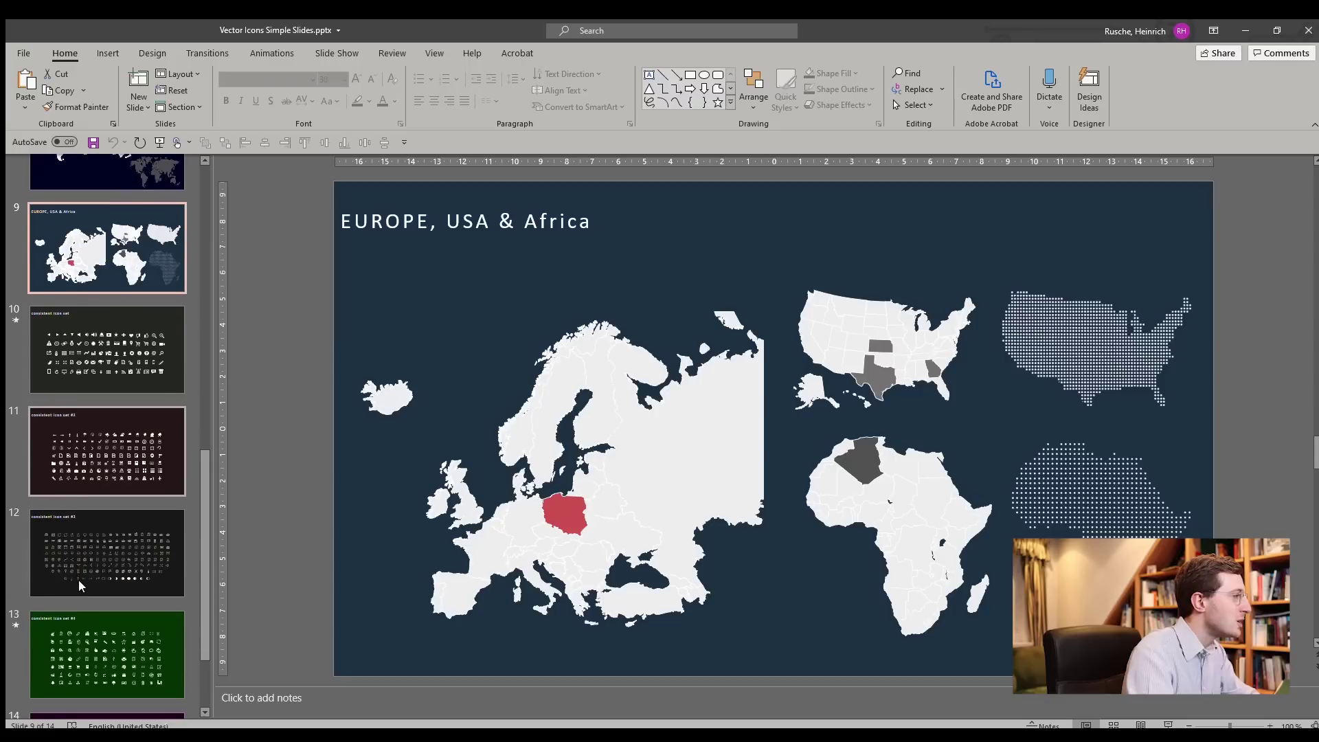
left_click(78, 580)
left_click(680, 470)
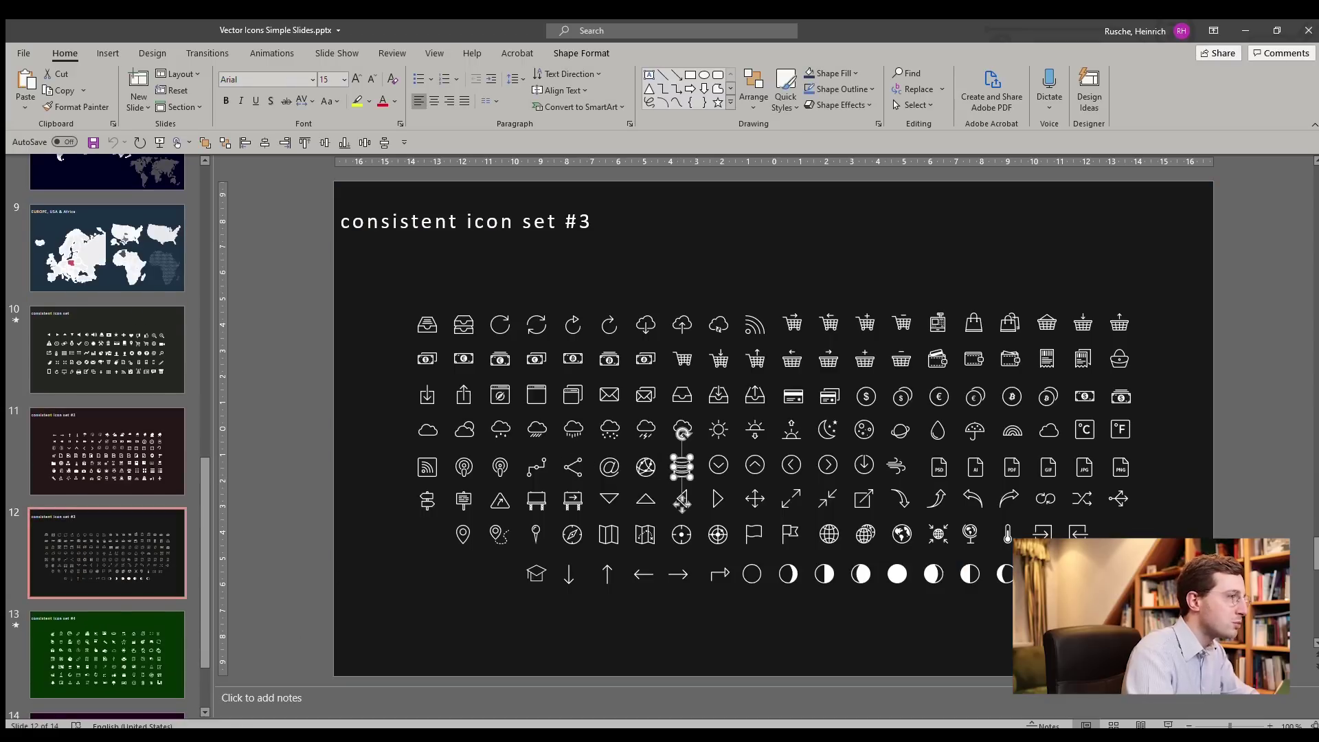
key("ctrl+c")
key("alt+Tab")
key("ctrl+v")
left_click_drag(599, 496, 314, 493)
left_click(621, 352)
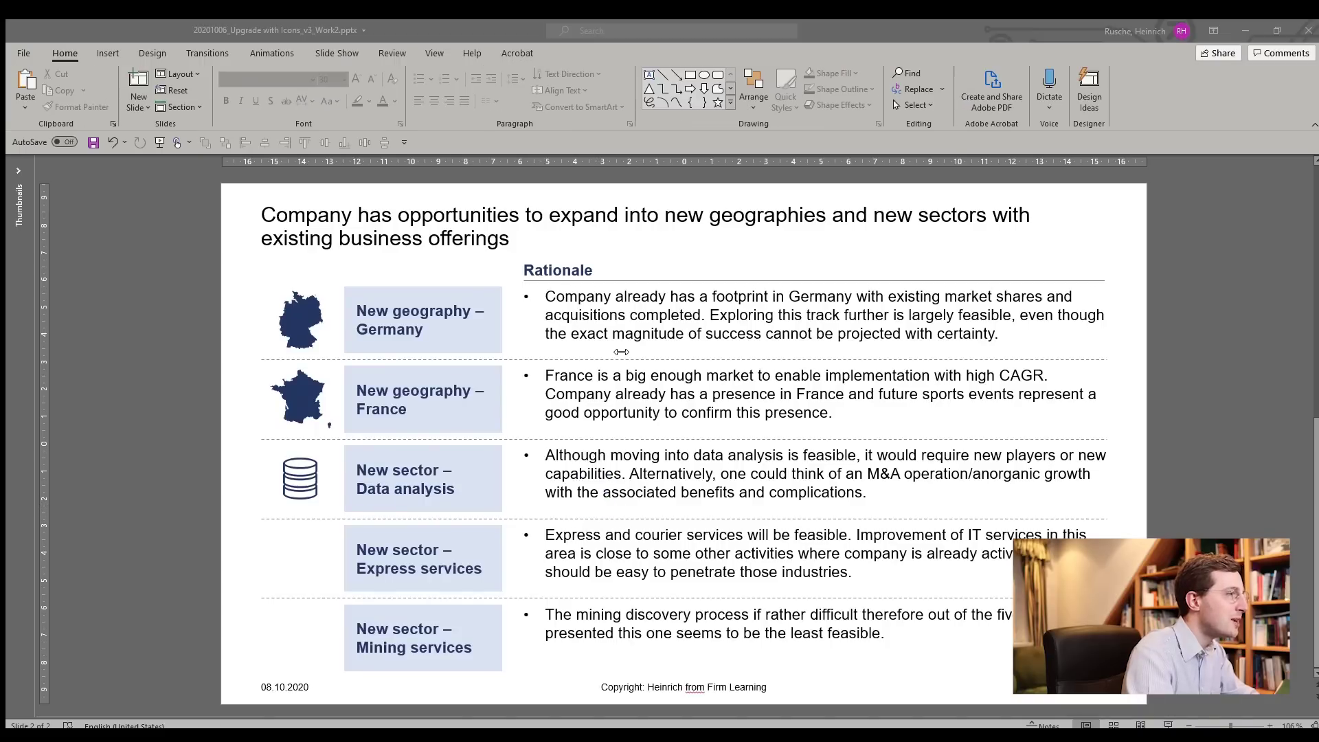
- Paste the box icon, enlarge it, and move it down toward the lower rows
key("ctrl+v")
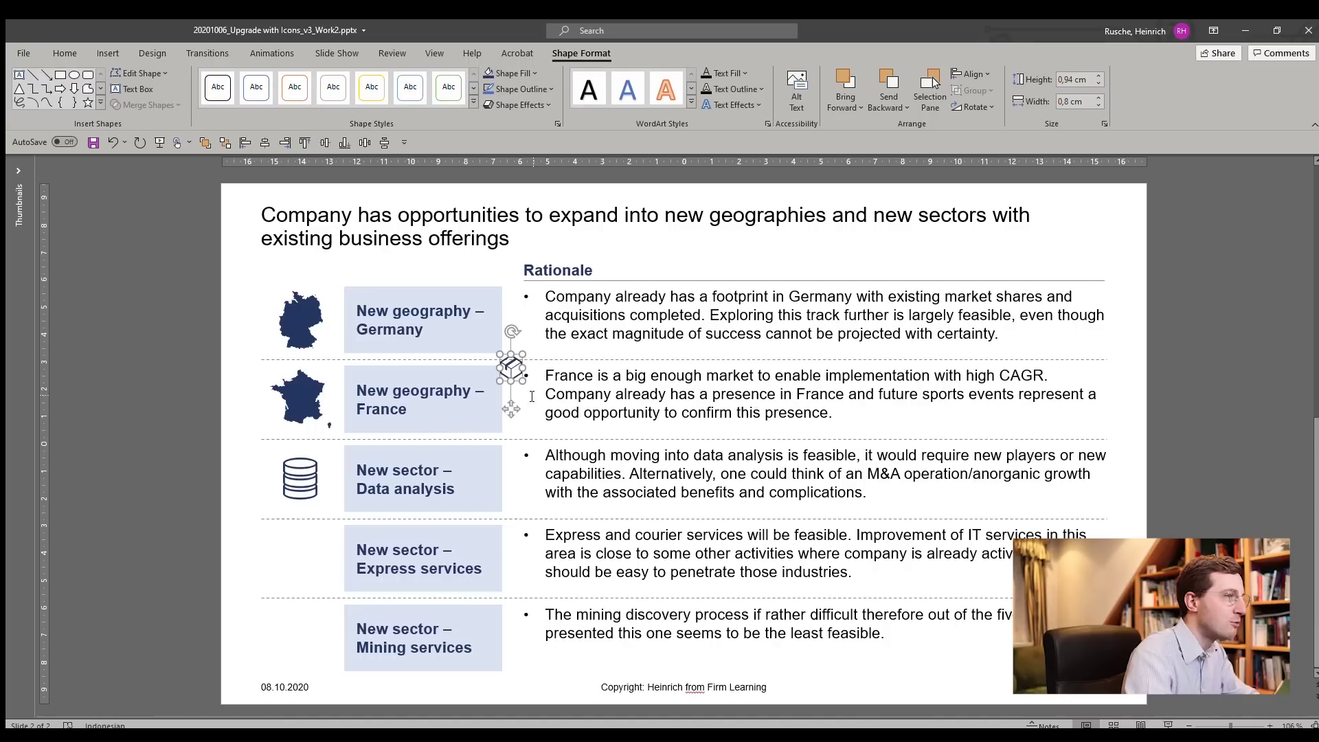
left_click_drag(526, 386, 542, 402)
triple_click(550, 384)
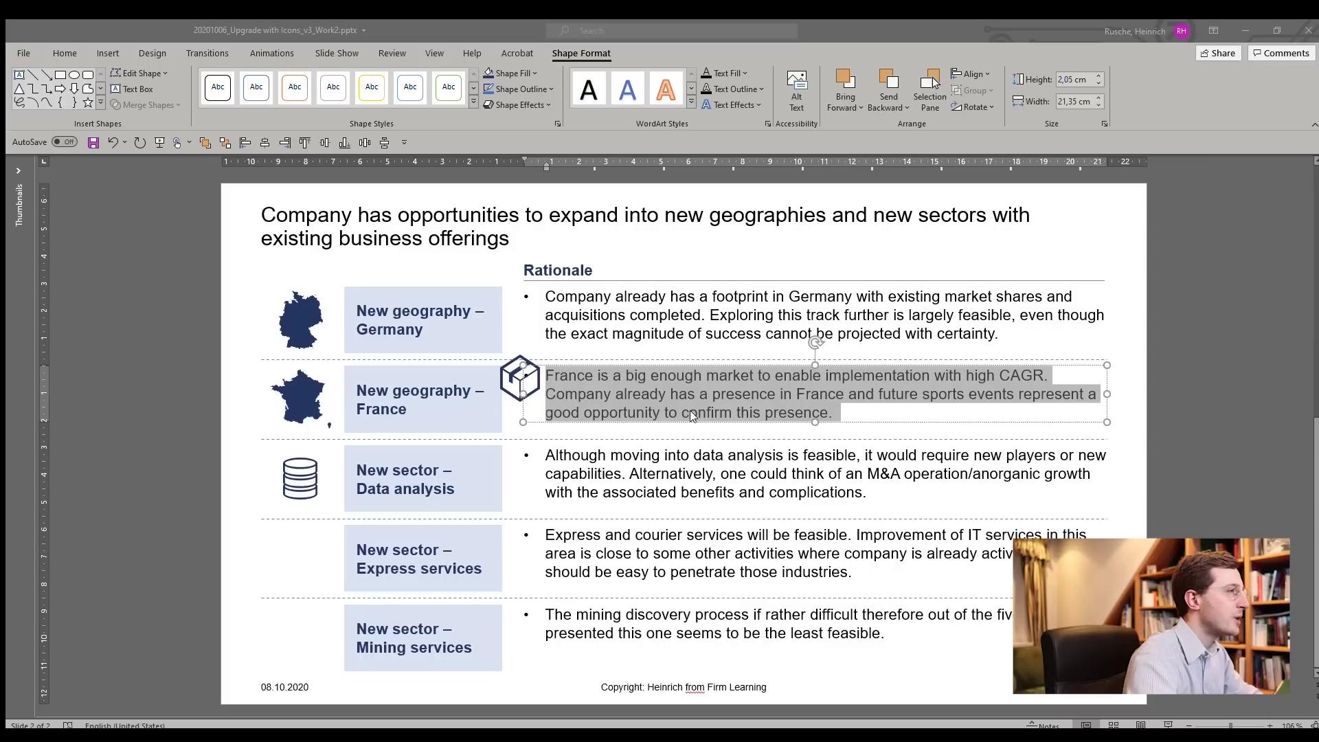
left_click(512, 381)
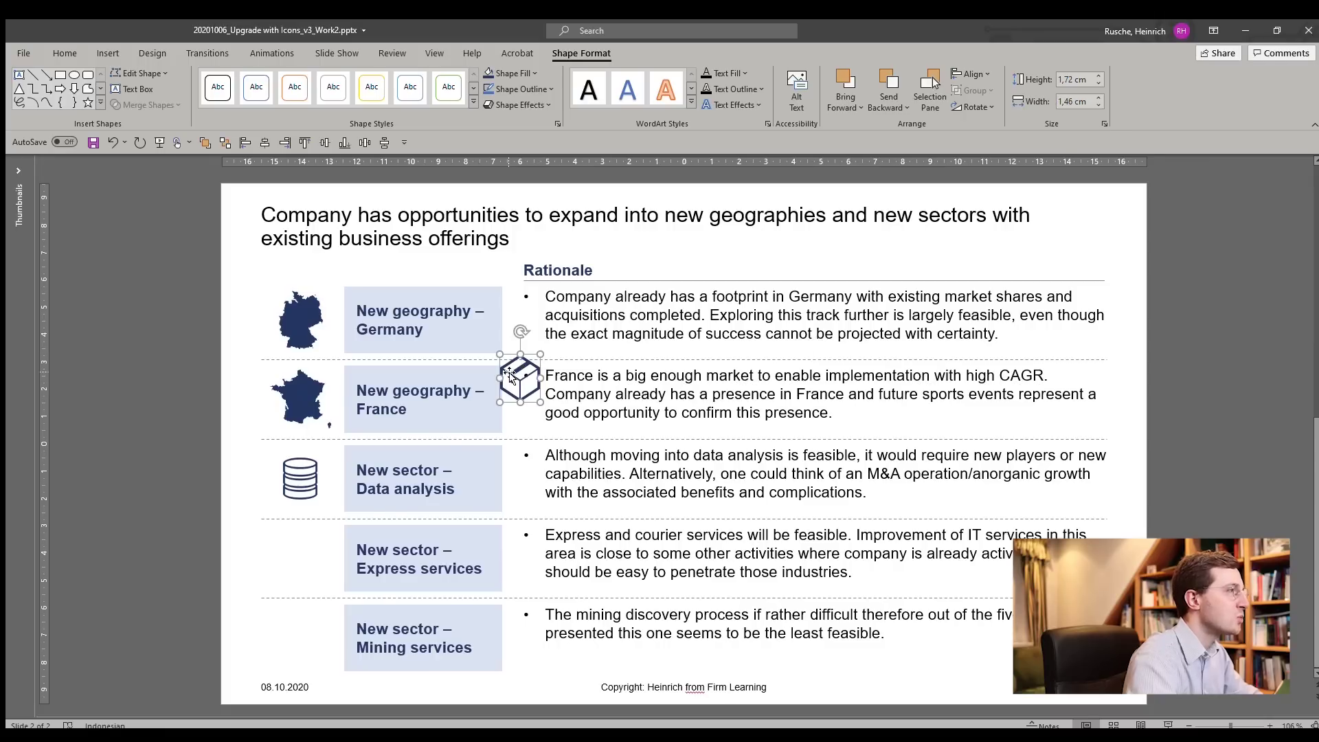
left_click_drag(512, 381, 381, 512)
key("alt+Tab")
- Remove the extra enlarged box icon from slide 4, keeping the one beside Courier services
key("ctrl+v")
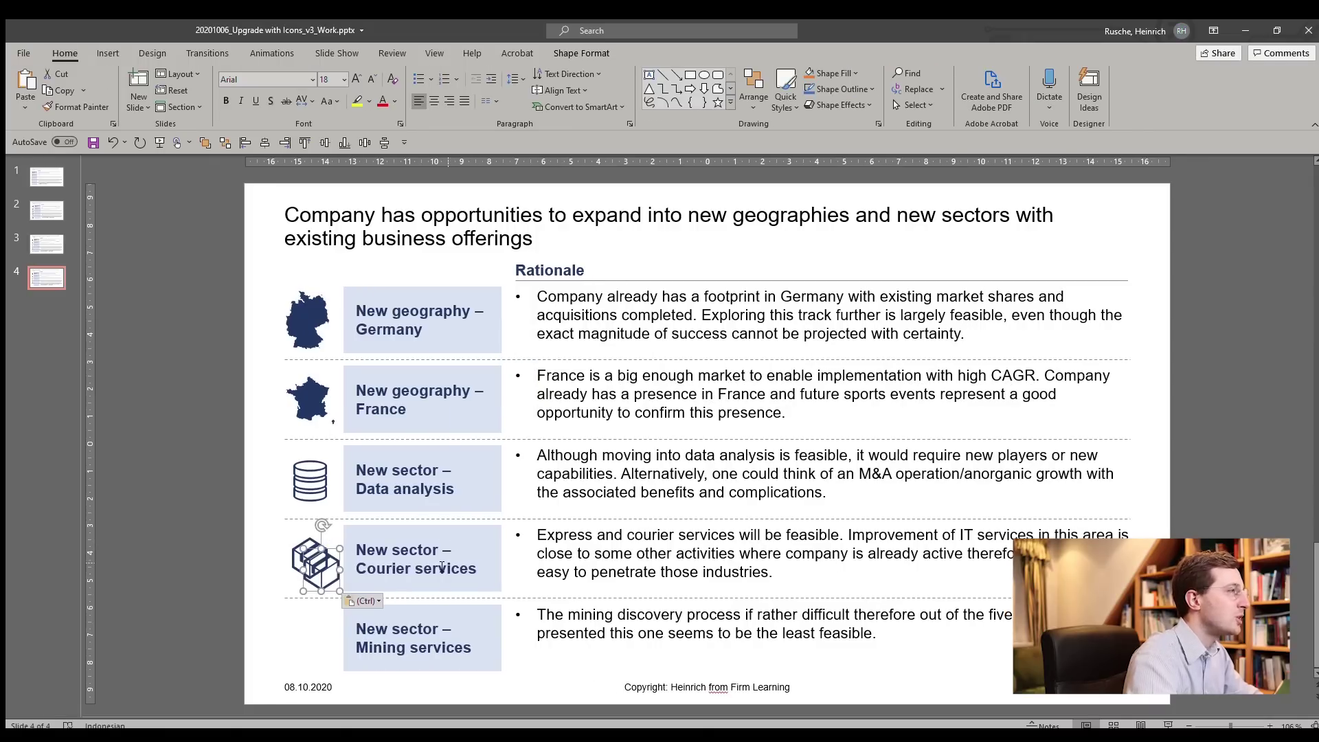
left_click_drag(339, 573, 785, 685)
left_click_drag(648, 385, 526, 217)
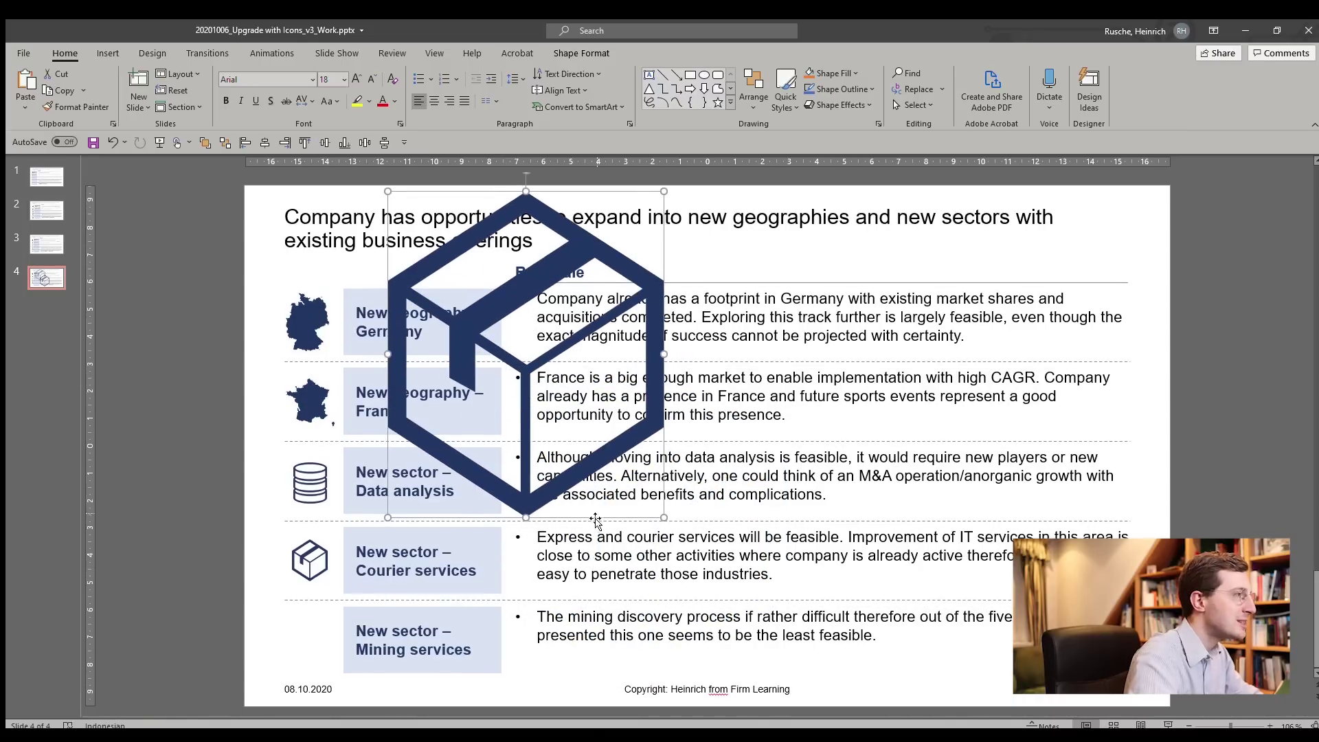
scroll(568, 471, "up", 10)
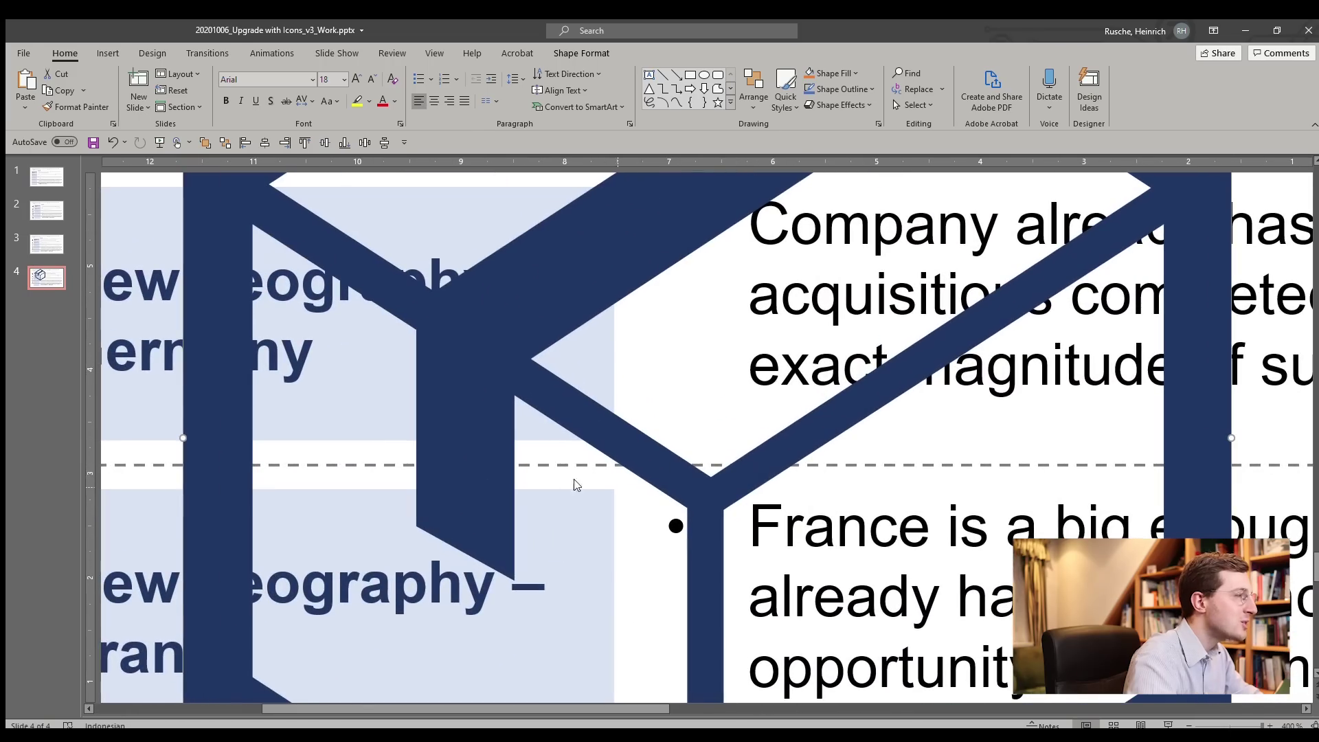
scroll(559, 484, "down", 5)
scroll(637, 520, "down", 5)
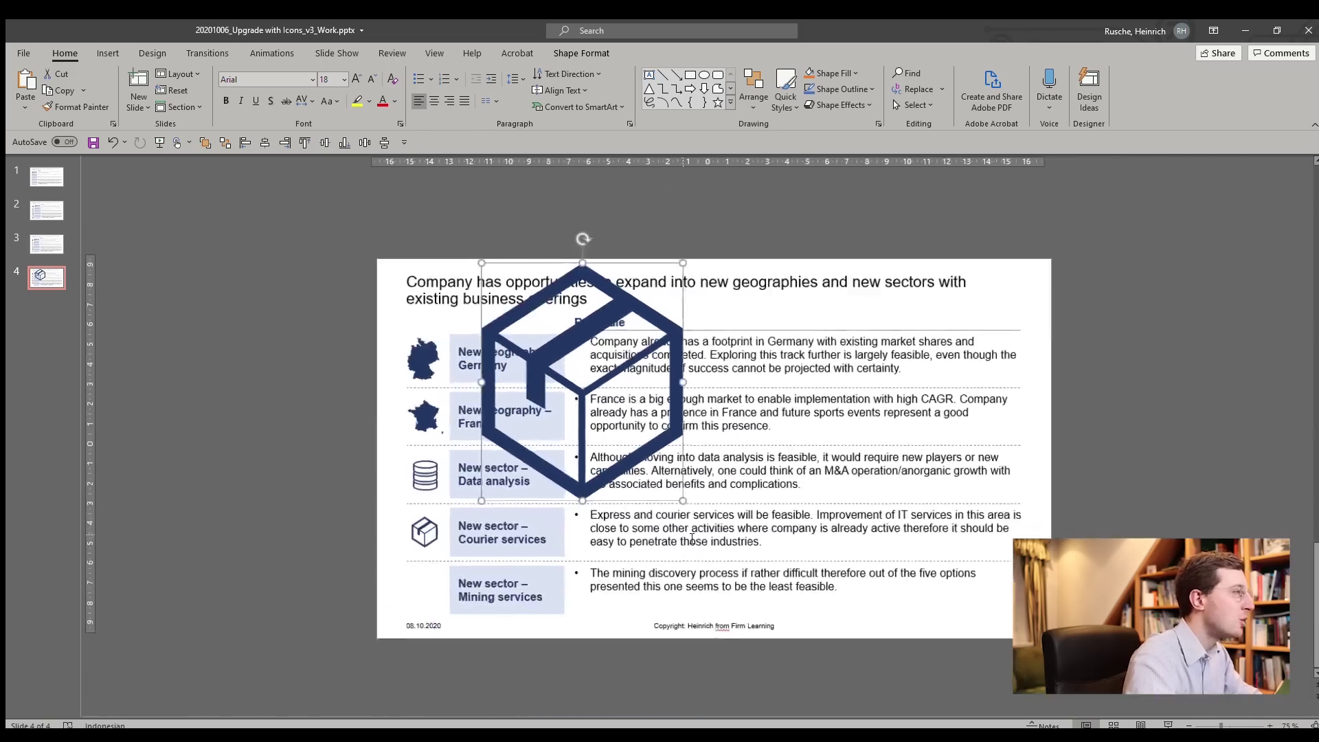
left_click_drag(676, 495, 956, 714)
scroll(665, 442, "up", 10)
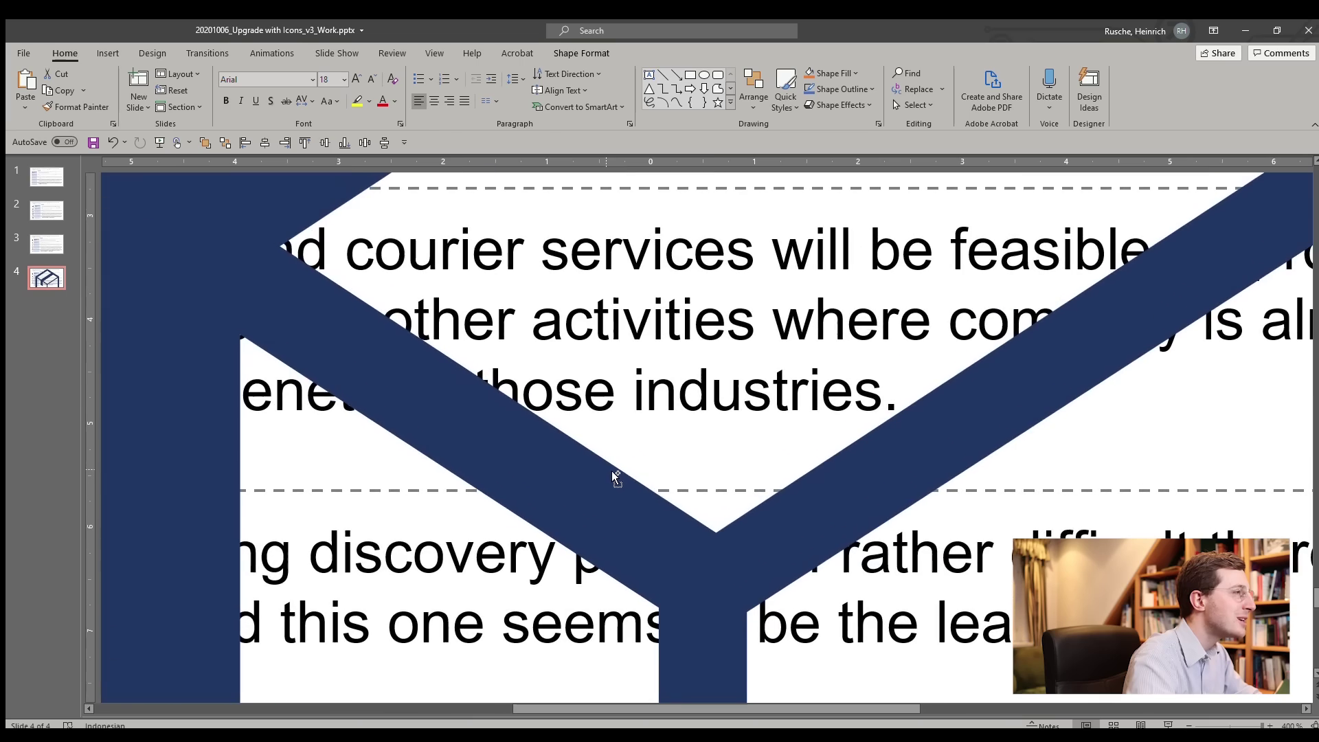
scroll(620, 526, "down", 5)
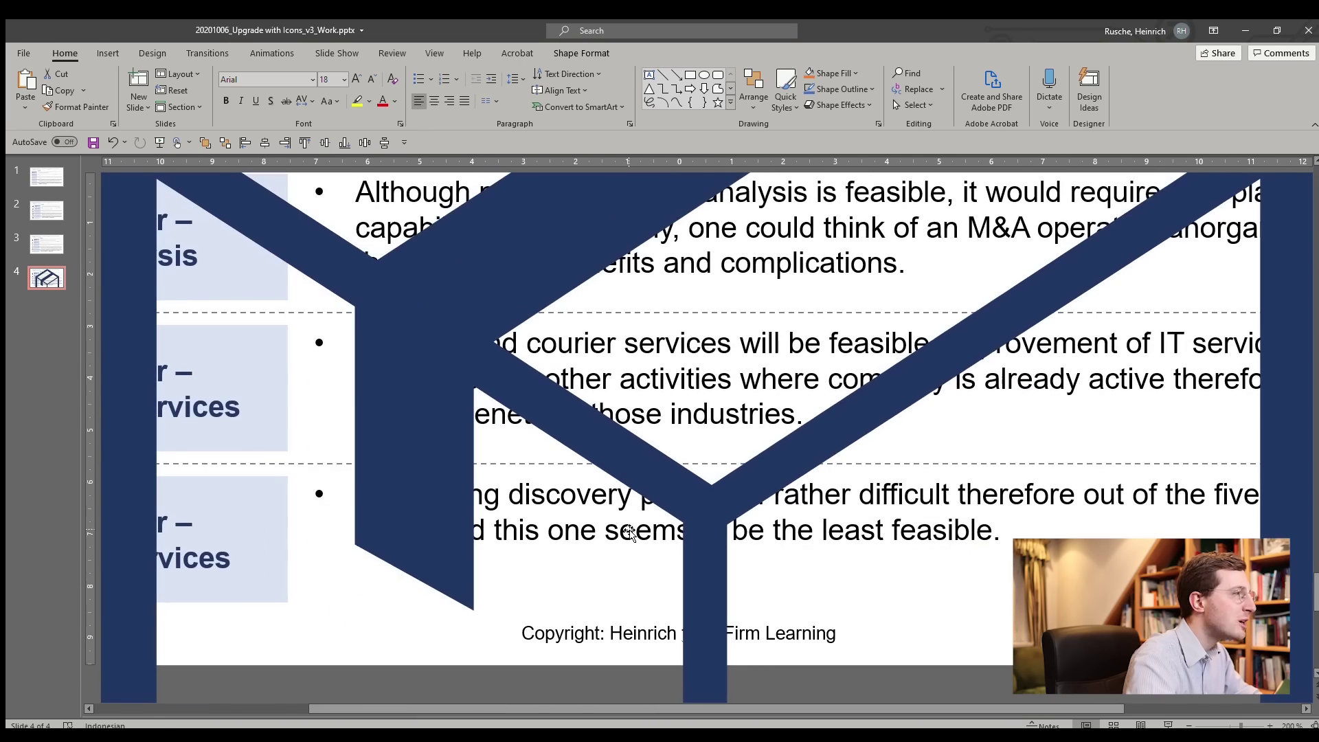
key("Delete")
scroll(1105, 245, "down", 4)
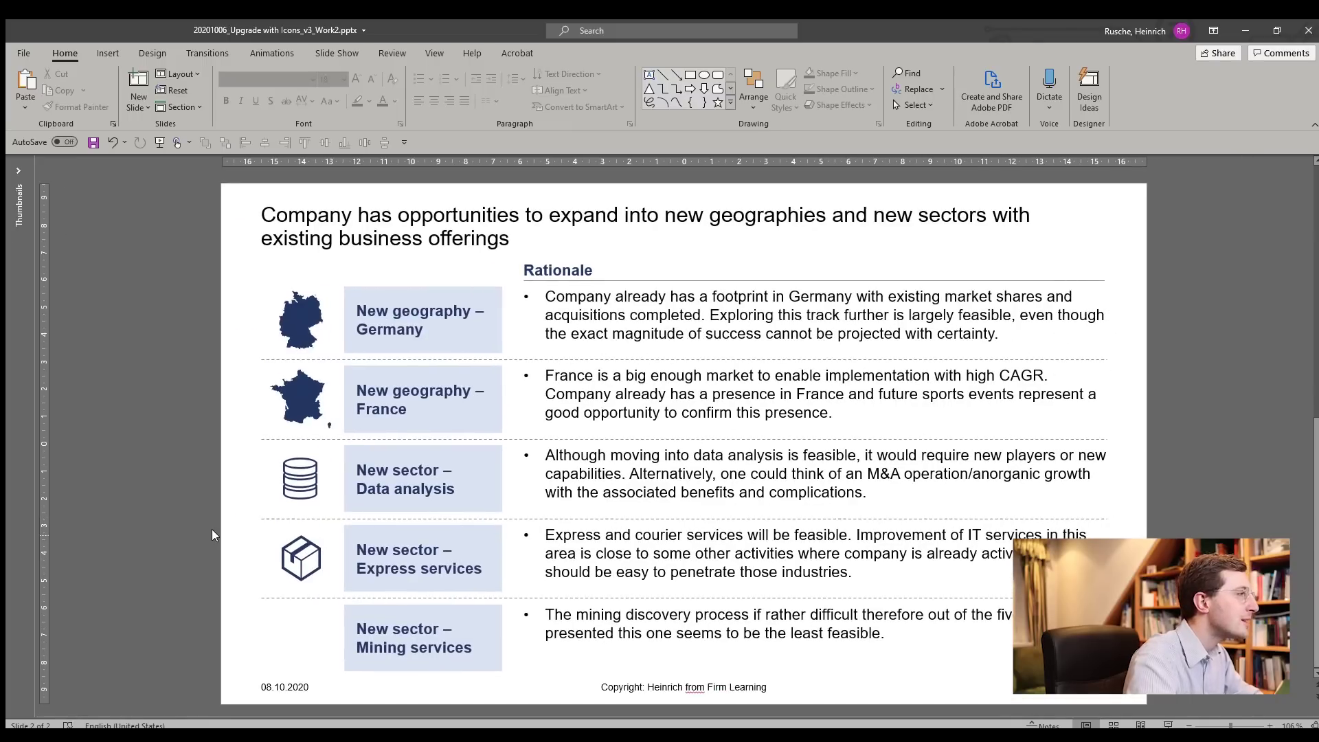
- Paste the tools icon, enlarge it, and align it with the Mining services label
key("ctrl+v")
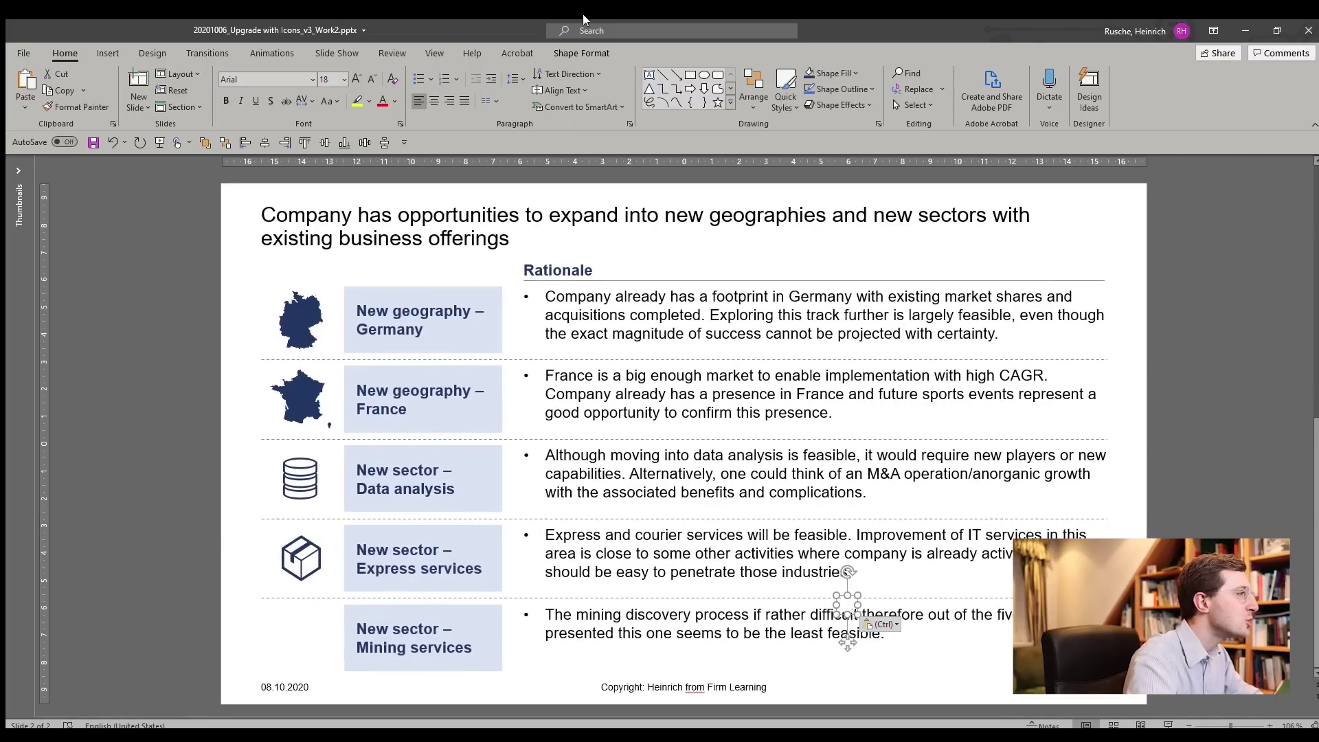
left_click_drag(860, 617, 327, 669)
left_click(301, 644, "shift")
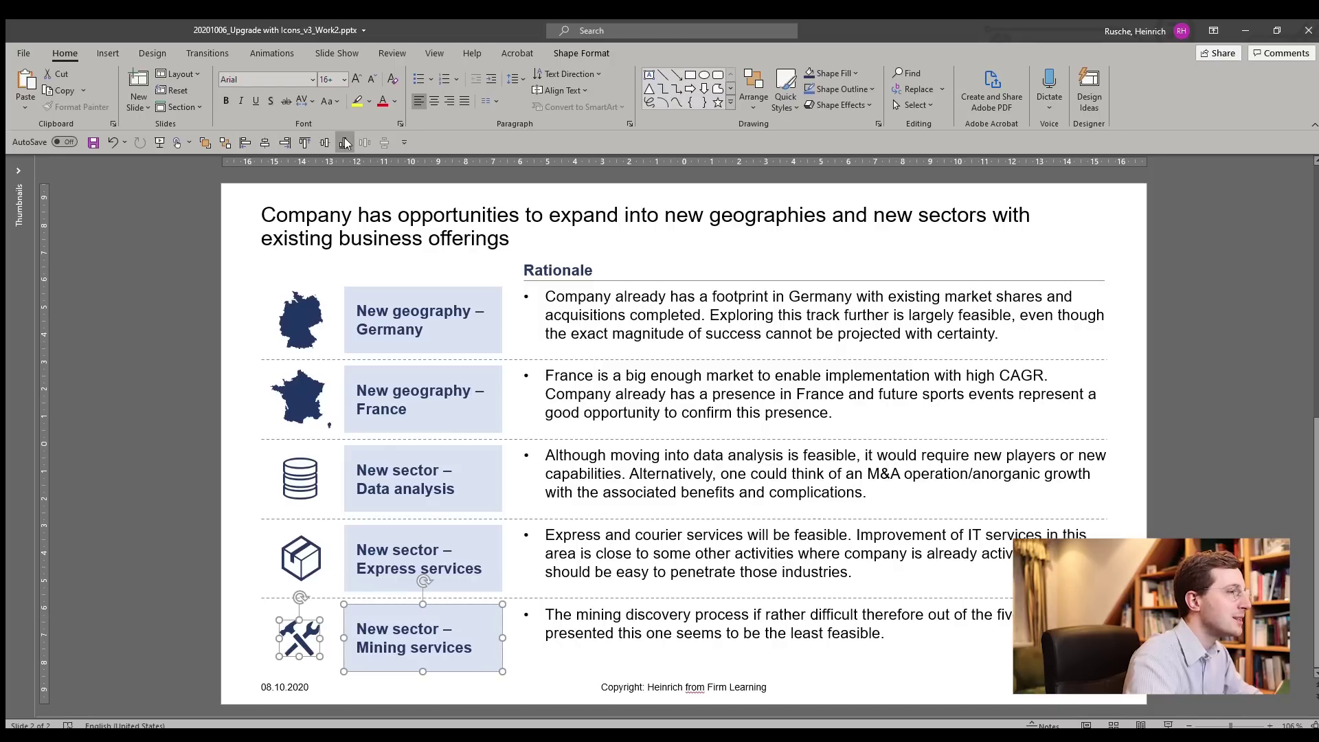
left_click(326, 141)
- Undo the tools icon's alignment nudge, then switch to the four-slide Work deck
left_click(136, 408)
left_click(307, 630)
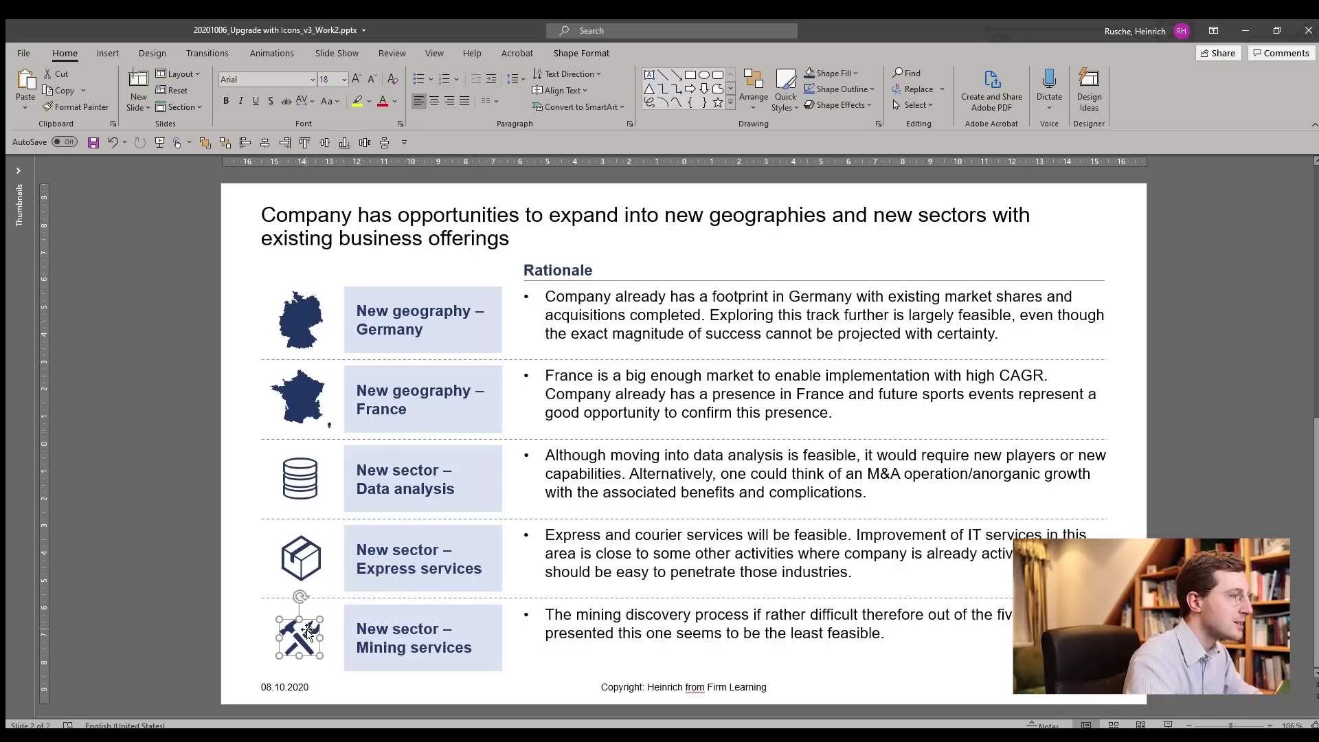
key("ctrl+z")
left_click(227, 575)
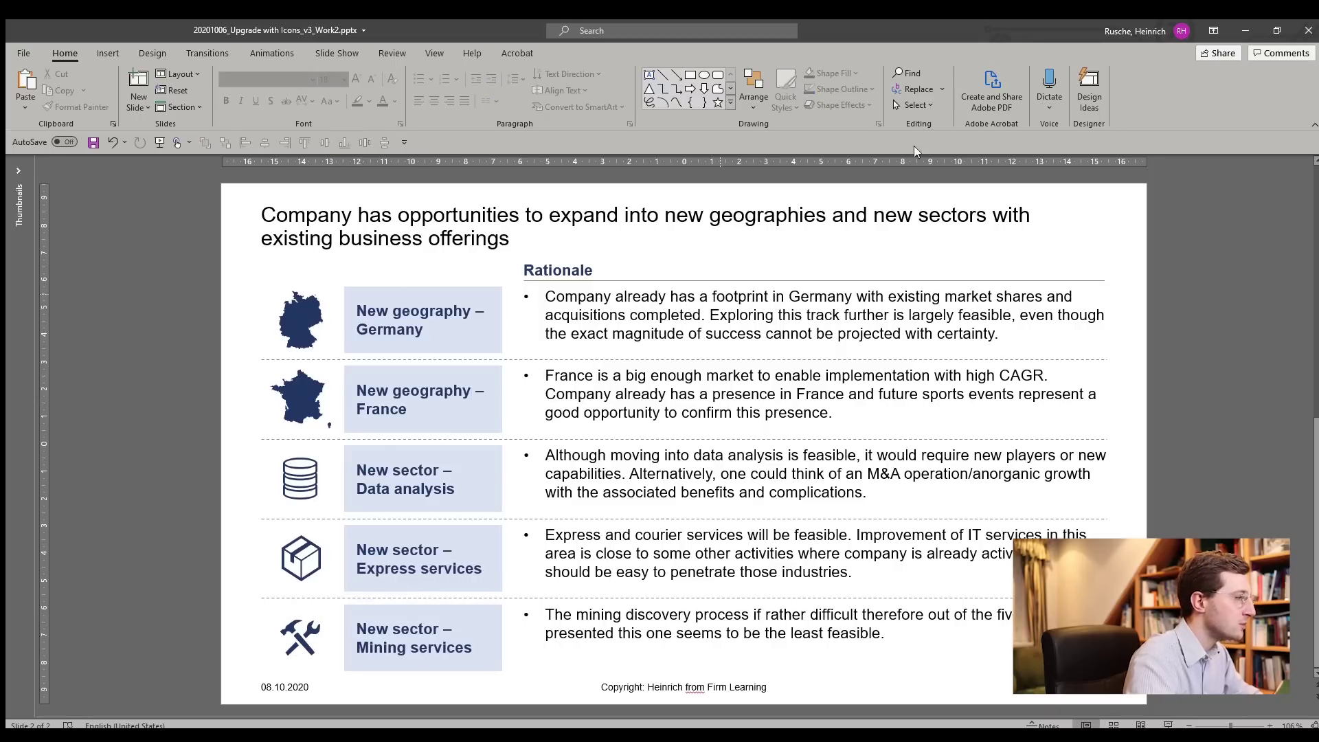
key("alt+Tab")
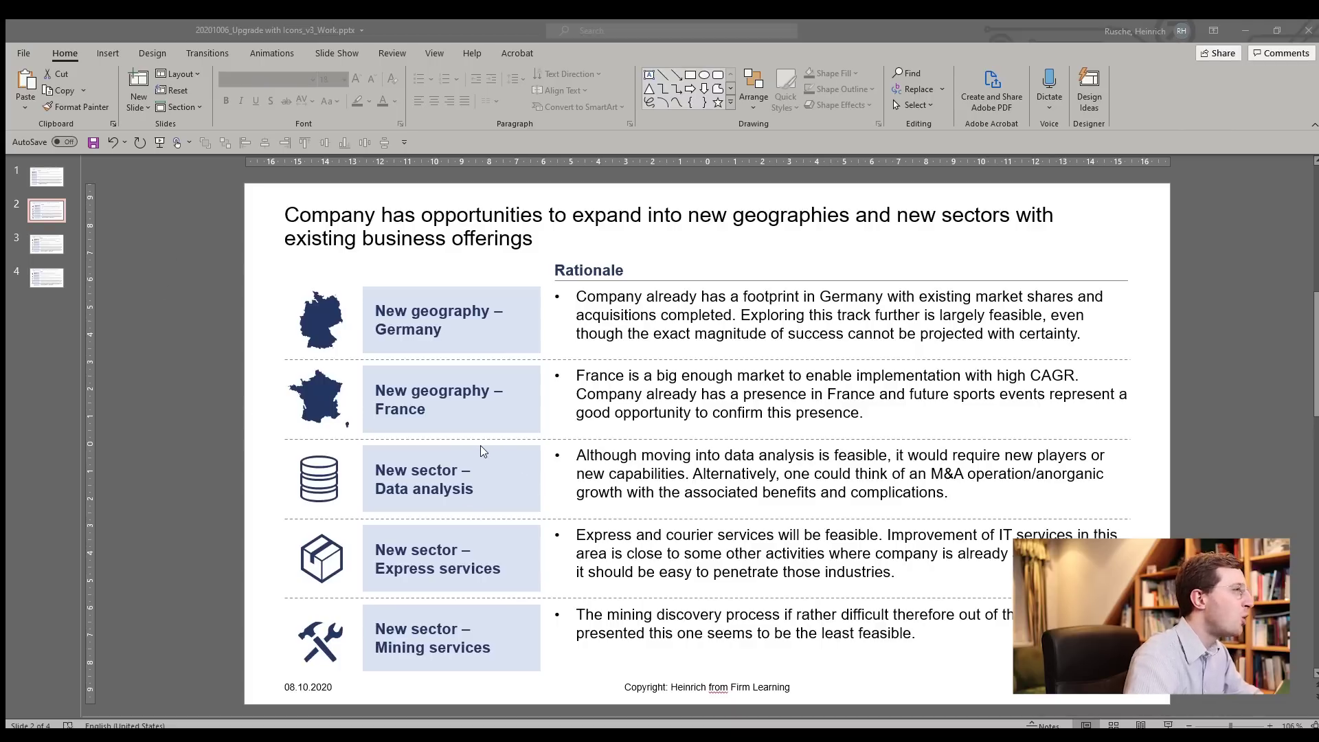
left_click(480, 445)
left_click(196, 335)
left_click(48, 177)
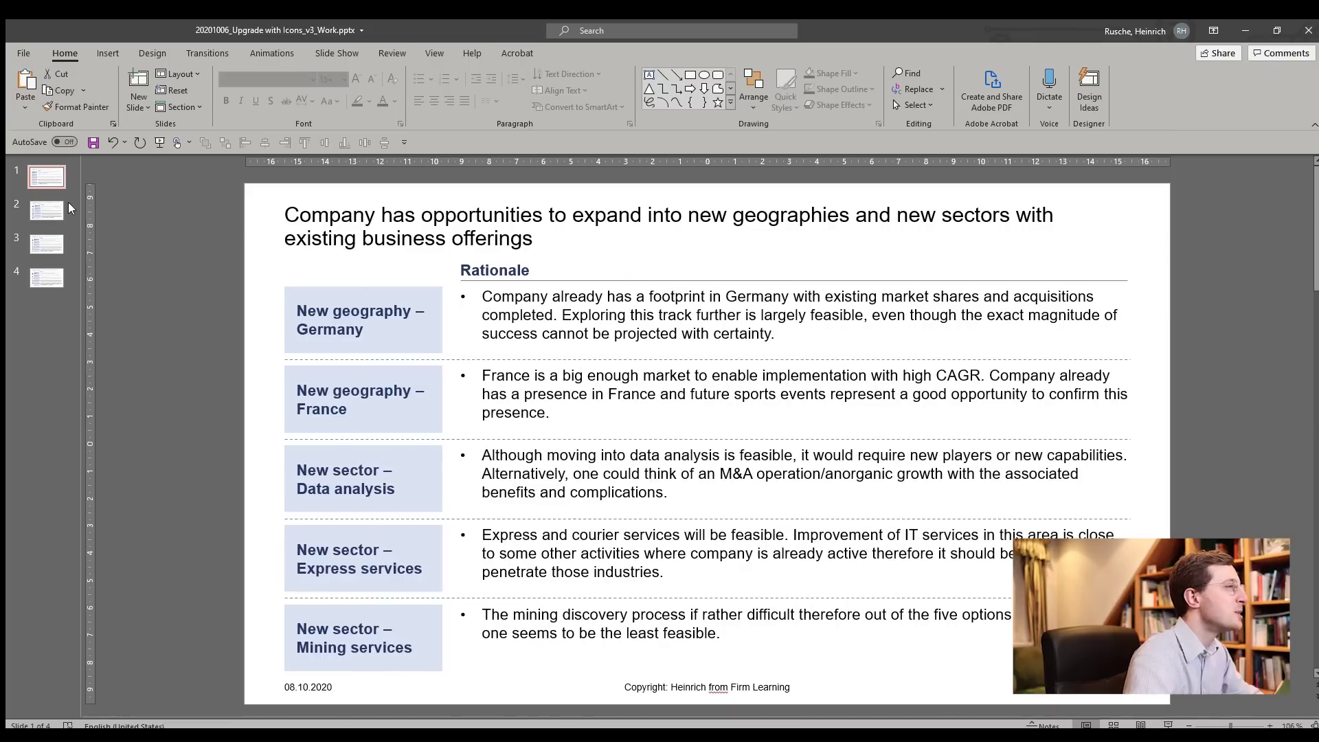
left_click(44, 210)
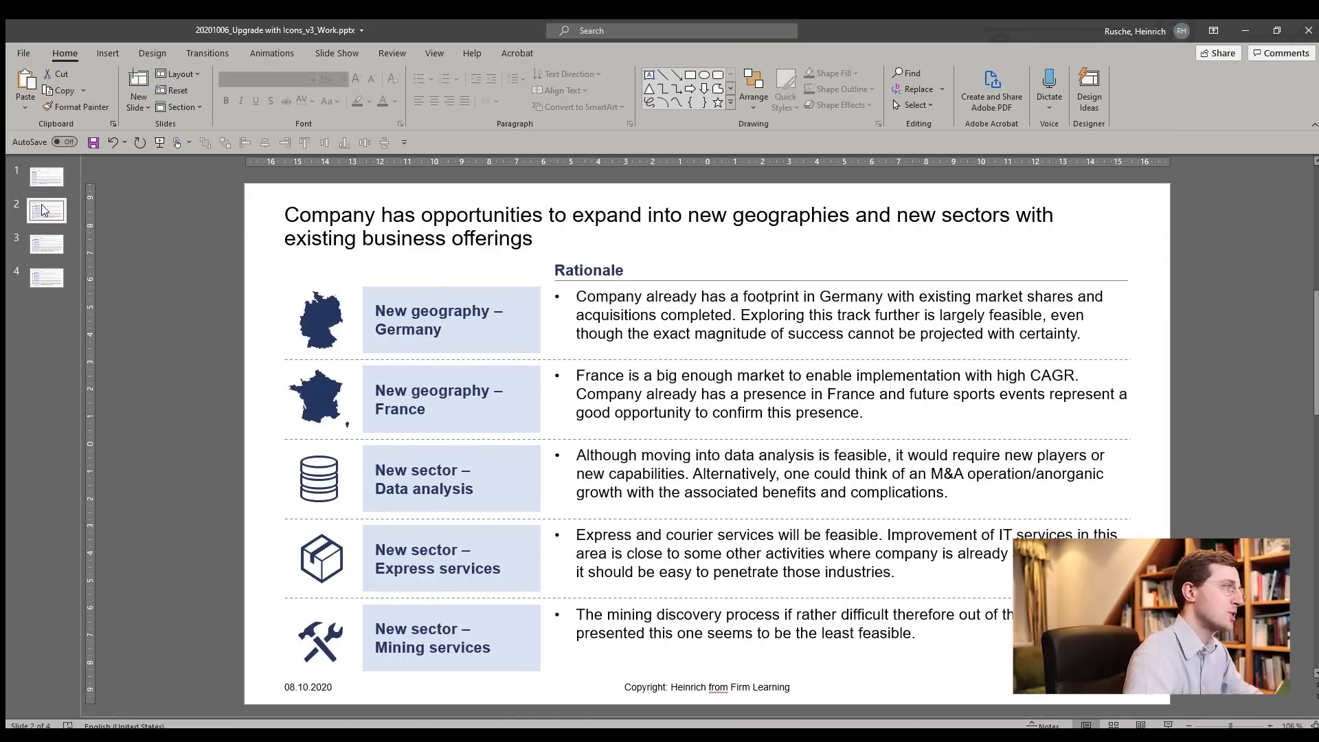
left_click(37, 180)
left_click(36, 216)
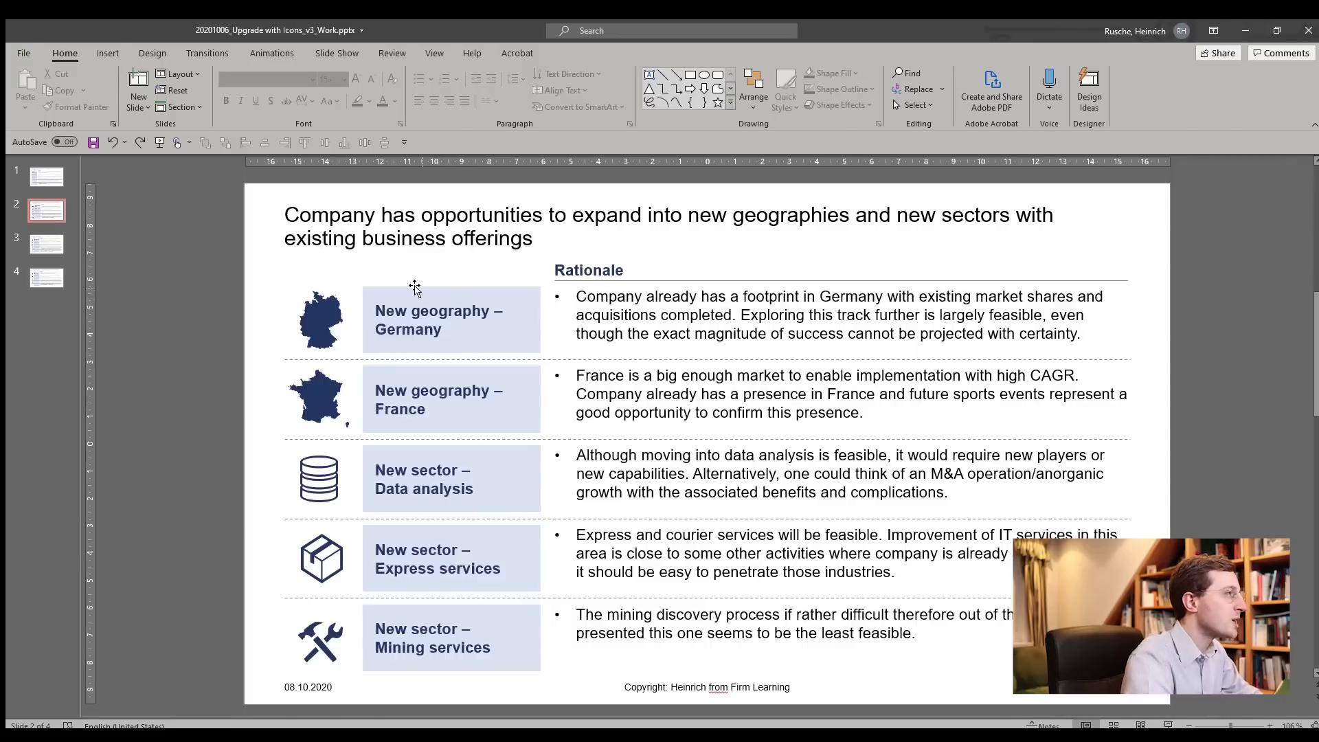
- Delete the five grey label boxes and widen the Rationale text boxes left to the icons
left_click_drag(349, 268, 570, 675)
key("Delete")
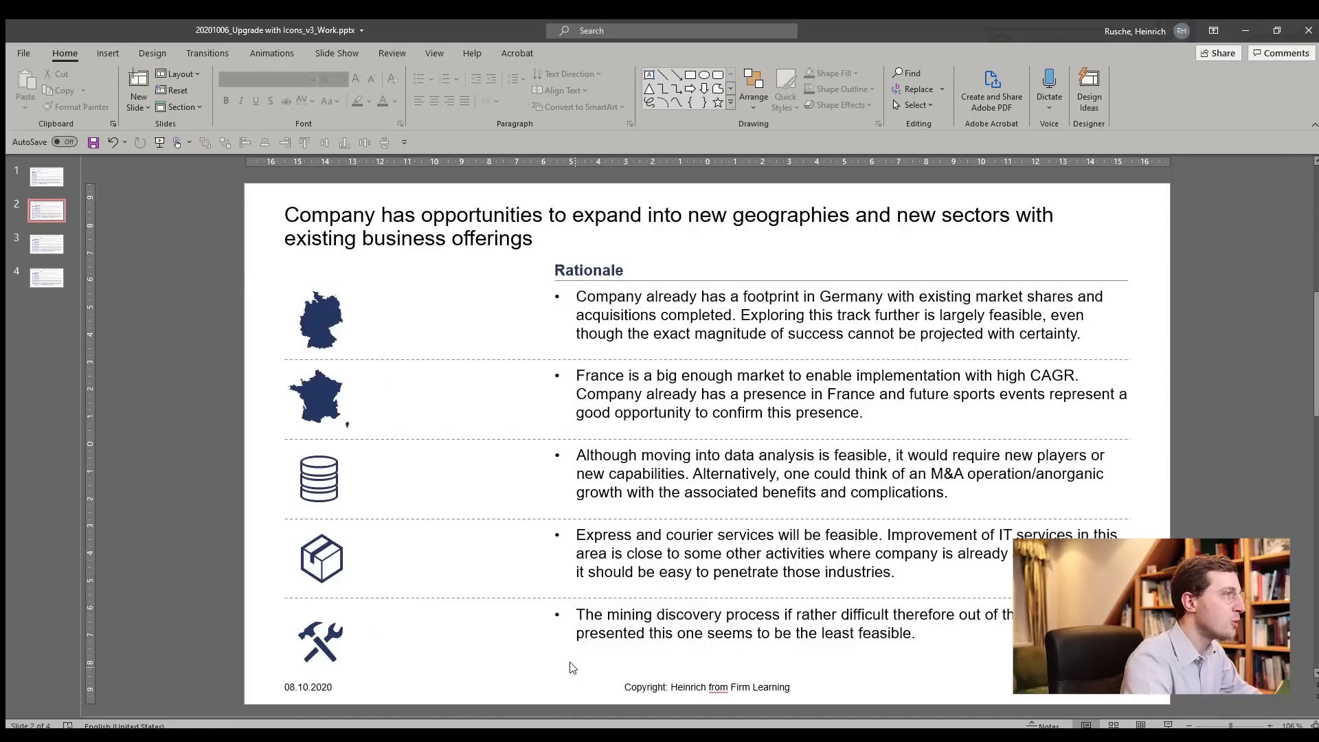
left_click_drag(1171, 680, 540, 242)
left_click_drag(557, 310, 374, 338)
left_click(240, 345)
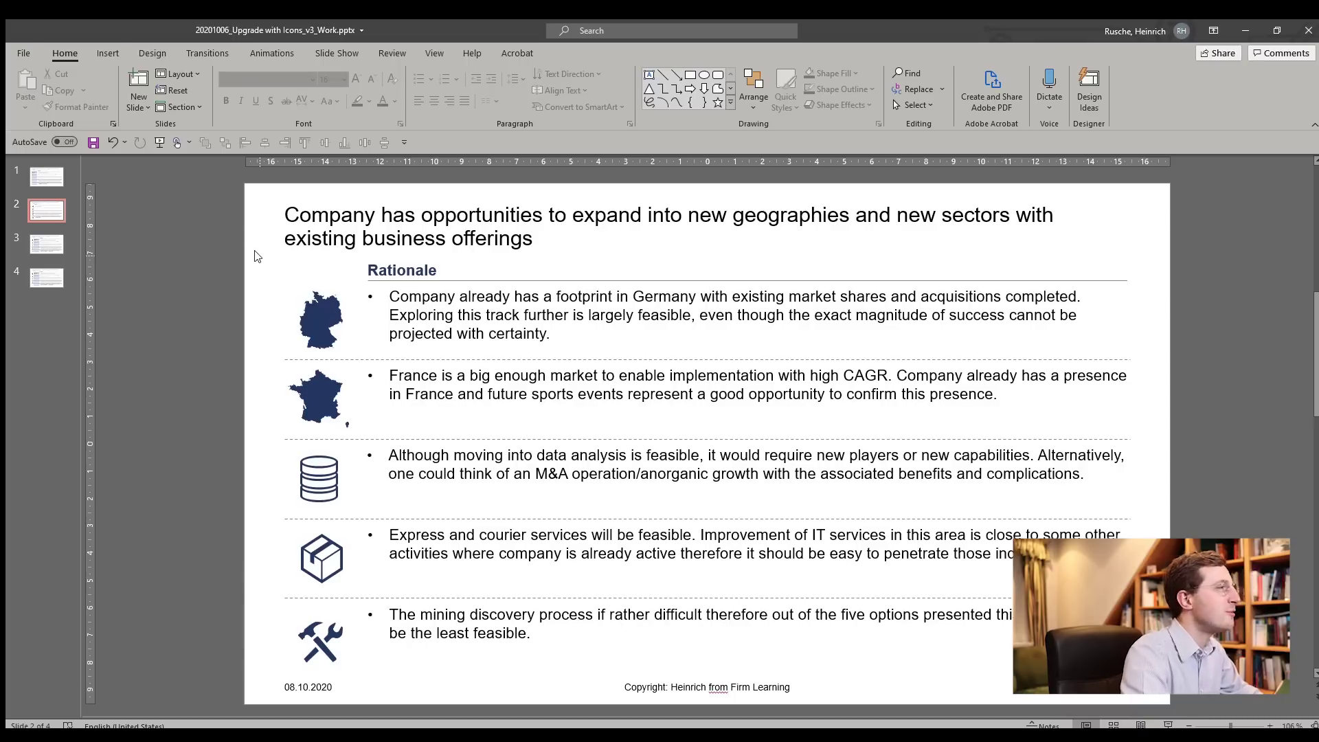
left_click_drag(260, 247, 403, 670)
left_click(403, 666)
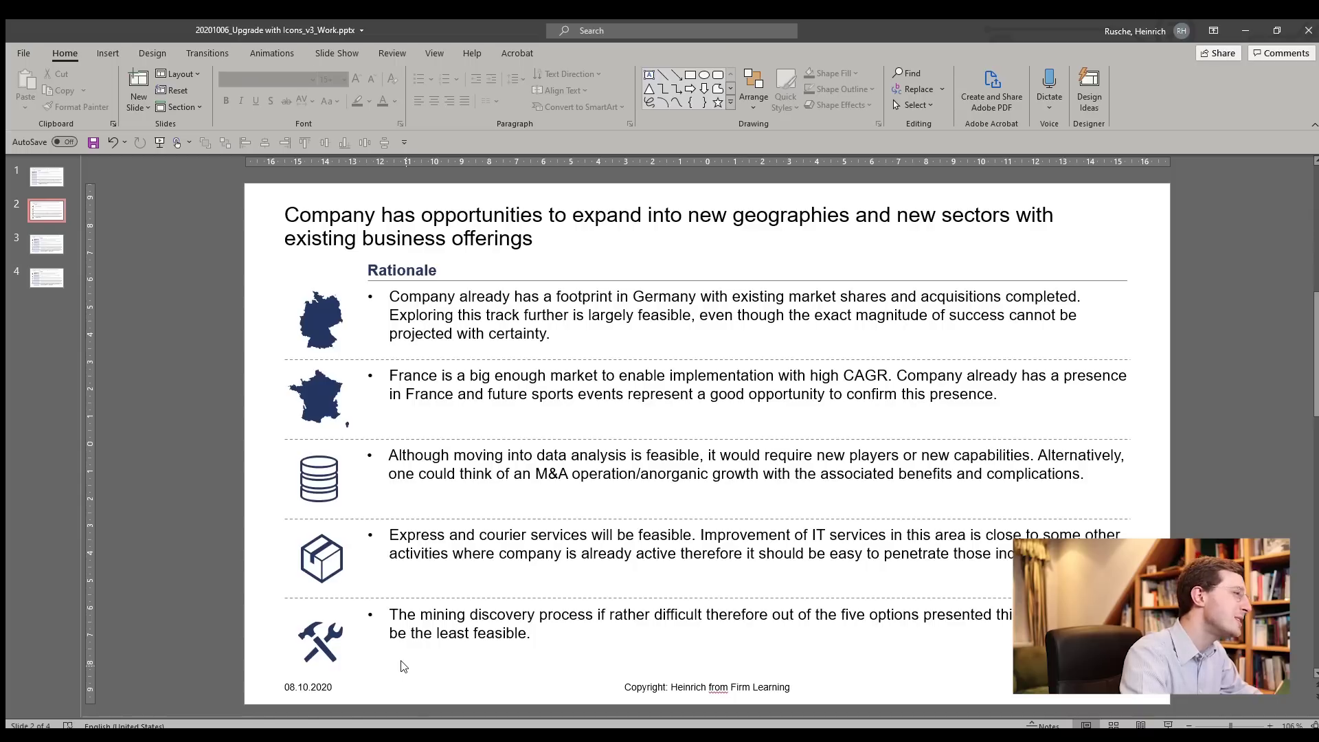